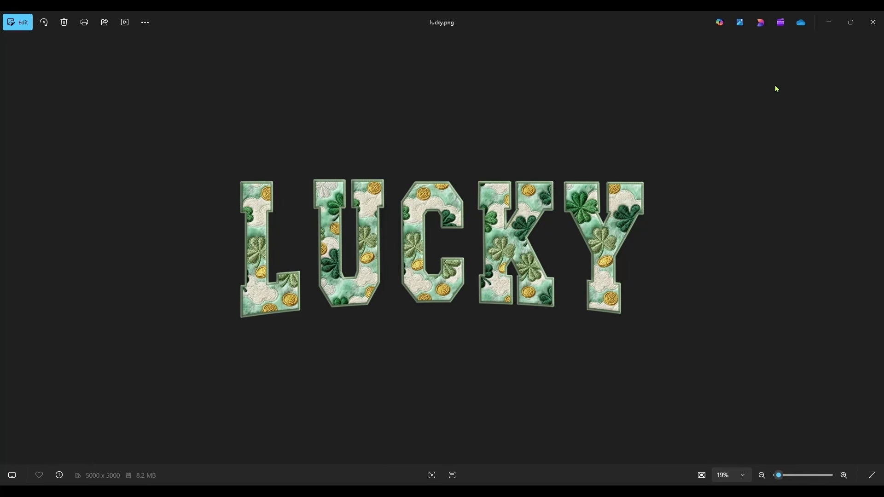
- Close the lucky.png preview in Windows Photos to return to Affinity's Welcome screen
left_click(872, 22)
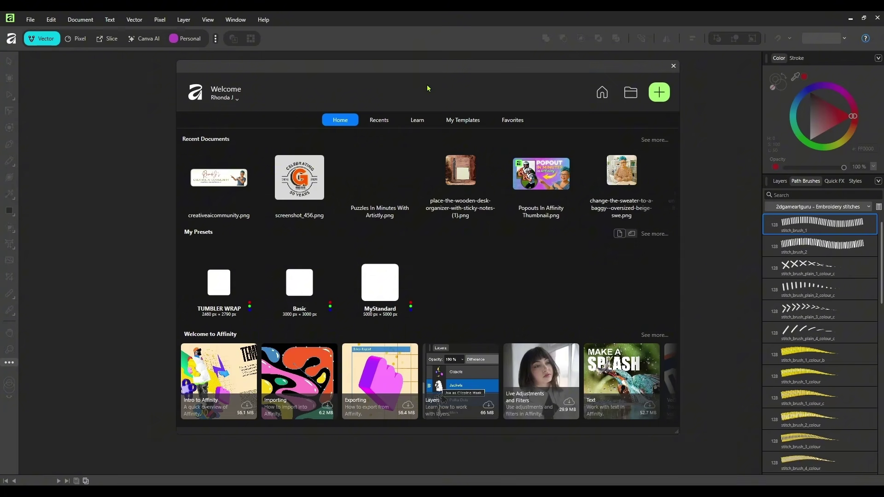
- Start a new document from the MyStandard preset (5000 × 5000 px, artboards on)
left_click(660, 95)
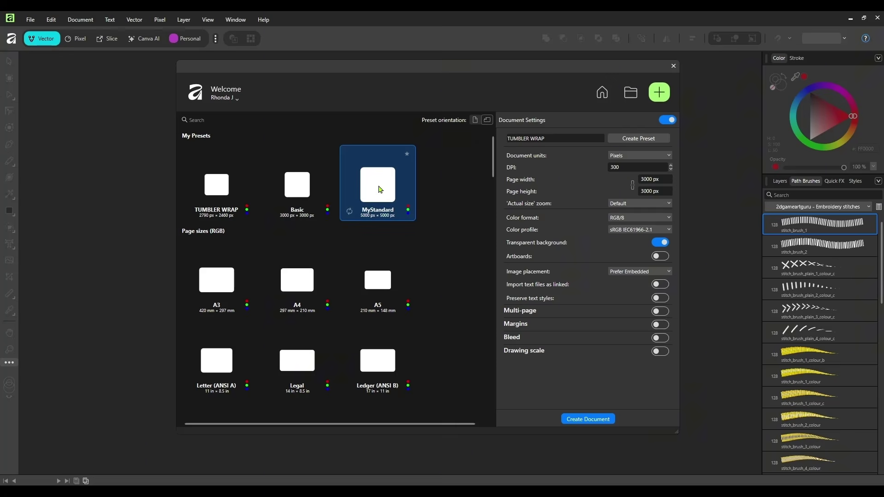
left_click(380, 189)
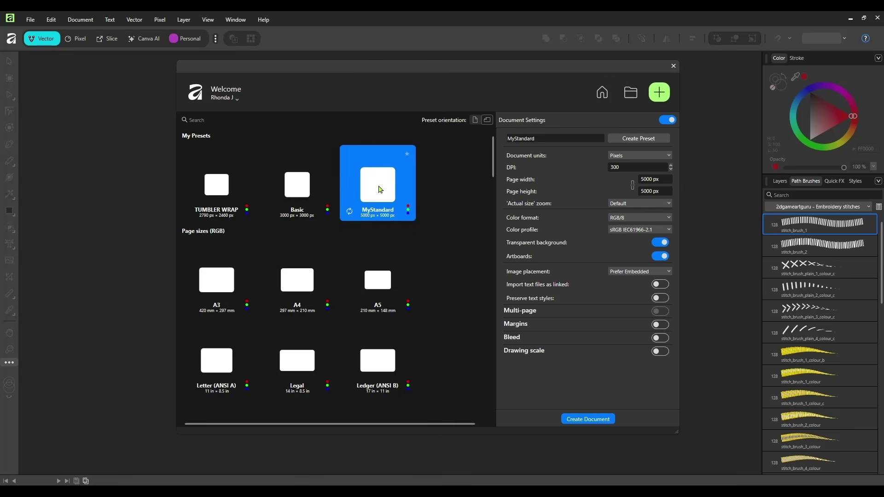
left_click(590, 419)
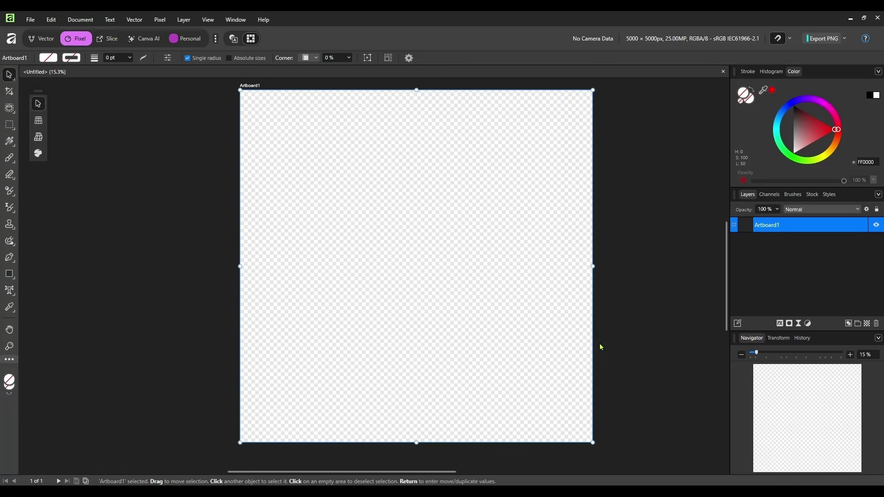
- In the browser, open the 1/8 Plush Hearts post from the Daily Prompts section
key("alt+Tab")
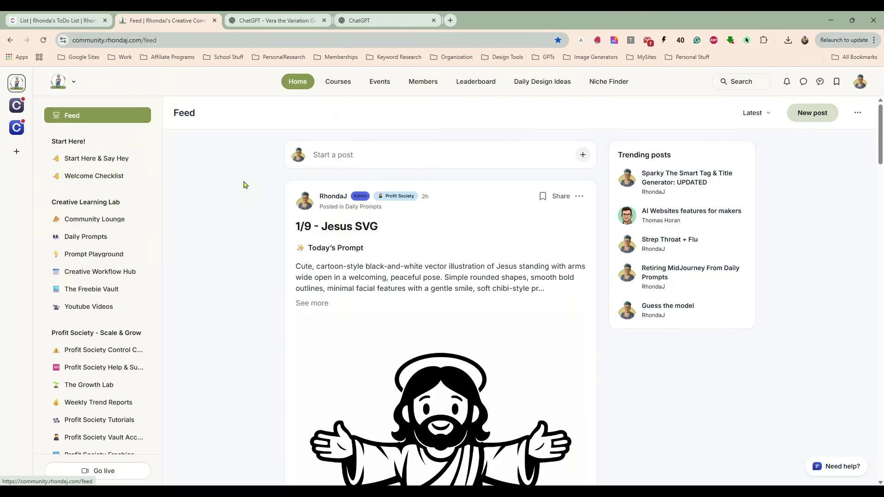
left_click(116, 236)
scroll(276, 152, "down", 8)
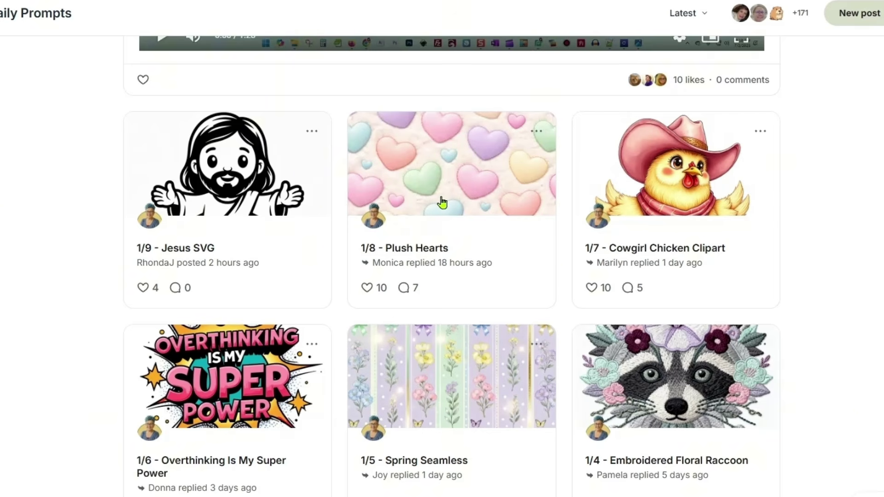
left_click(442, 203)
scroll(444, 194, "down", 20)
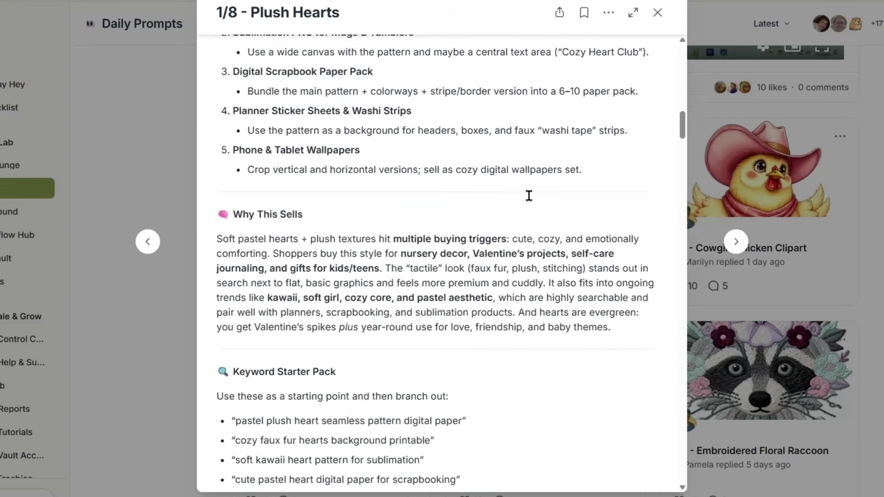
scroll(529, 196, "down", 15)
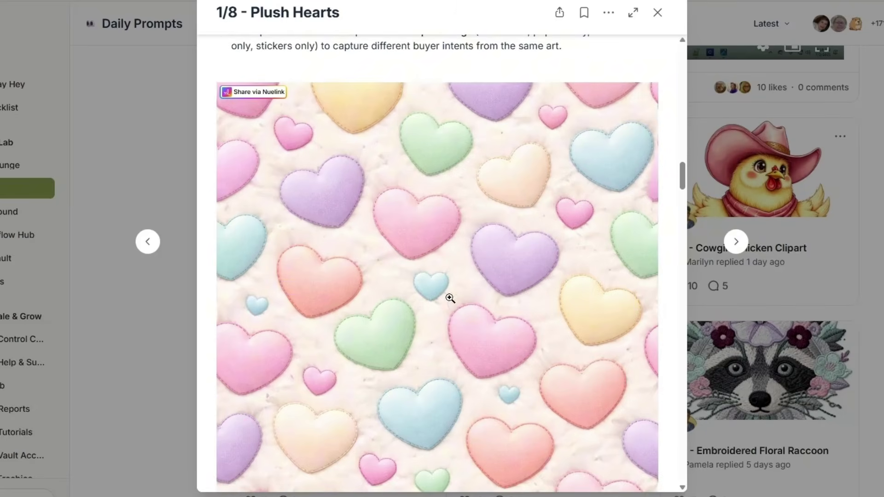
scroll(527, 272, "down", 8)
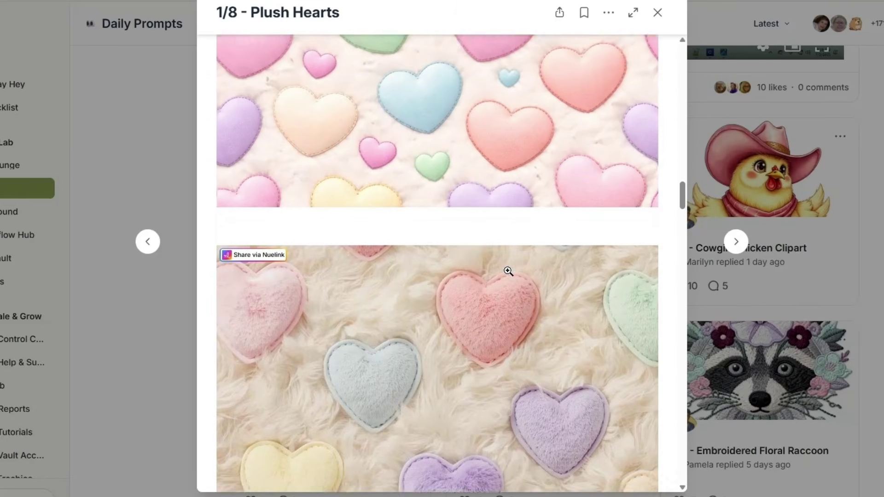
scroll(478, 364, "down", 9)
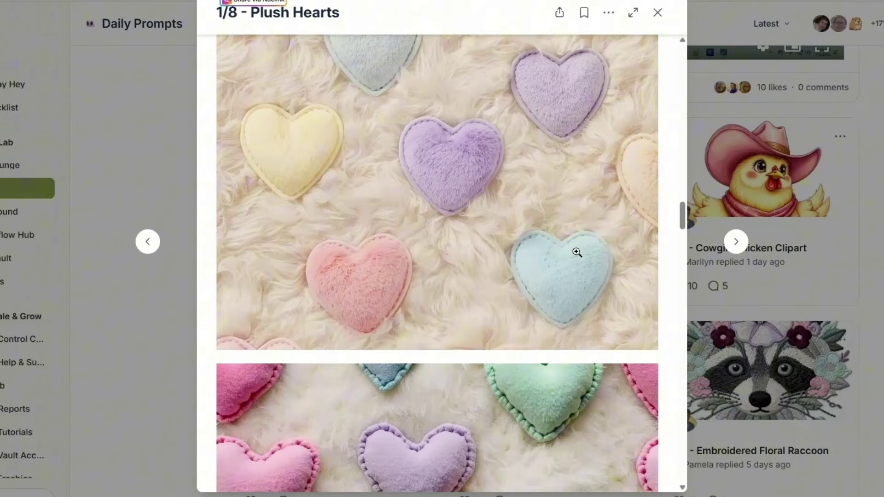
scroll(533, 297, "down", 10)
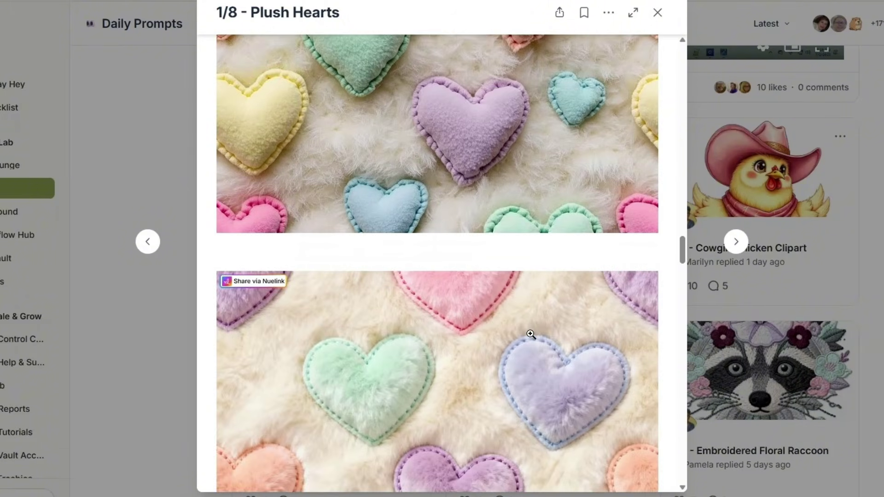
scroll(530, 334, "down", 2)
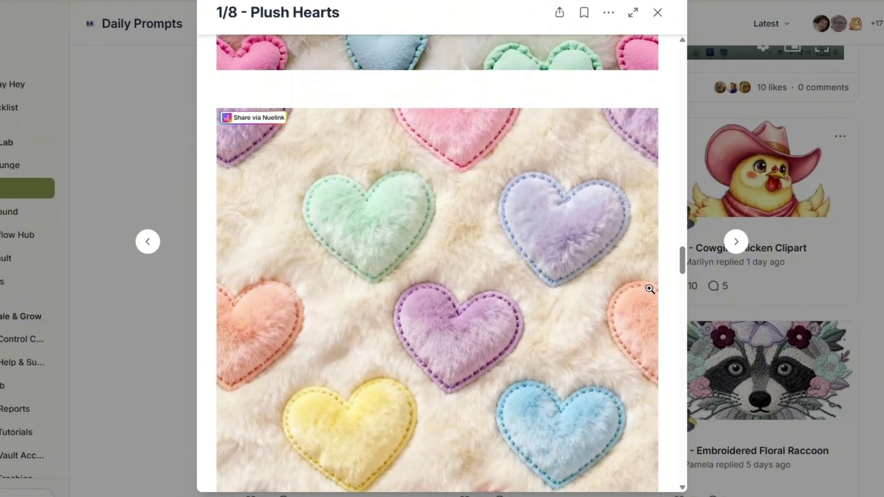
- Copy the full Today's Prompt paragraph of the Plush Hearts post
left_click_drag(683, 260, 683, 58)
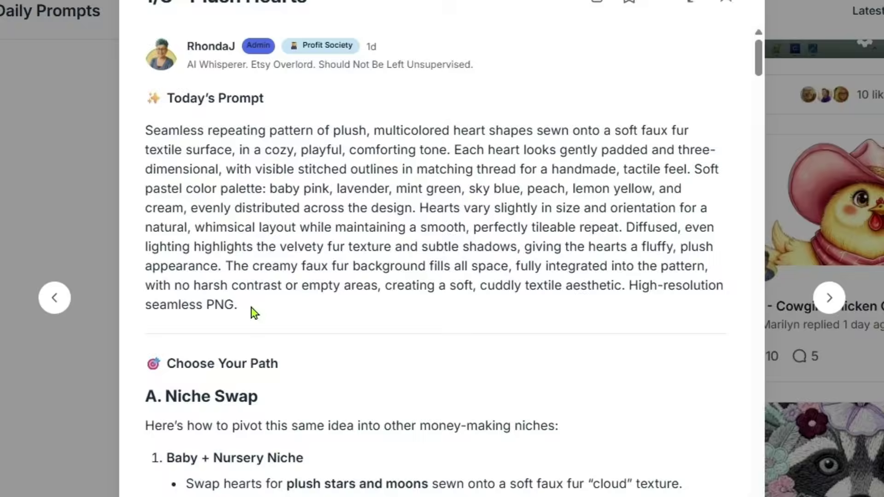
triple_click(300, 189)
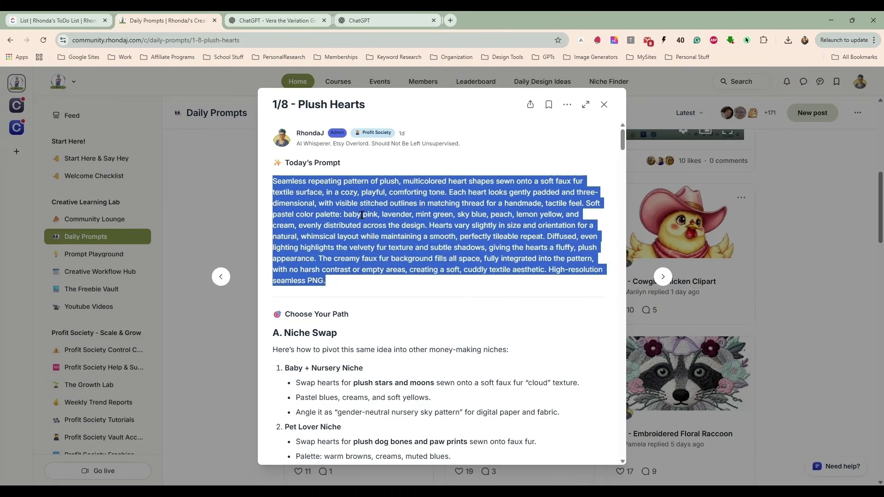
right_click(362, 215)
left_click(376, 223)
- Ask Vera to scale the pasted Plush Hearts prompt for occupation and seasonal variations
left_click(269, 21)
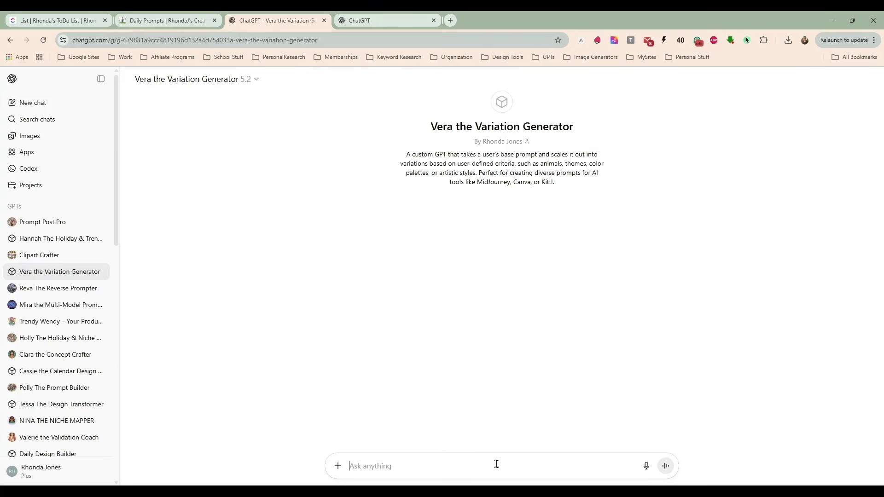
type("Scale this")
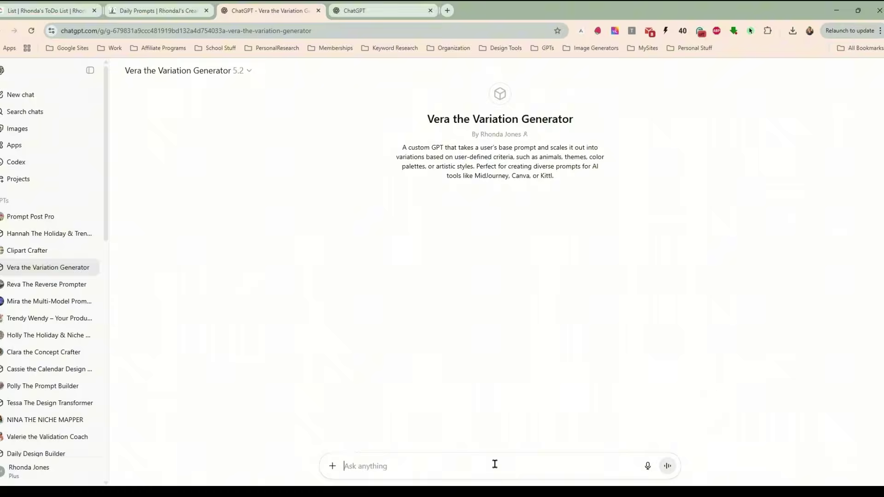
type(" prompt for different elements and co")
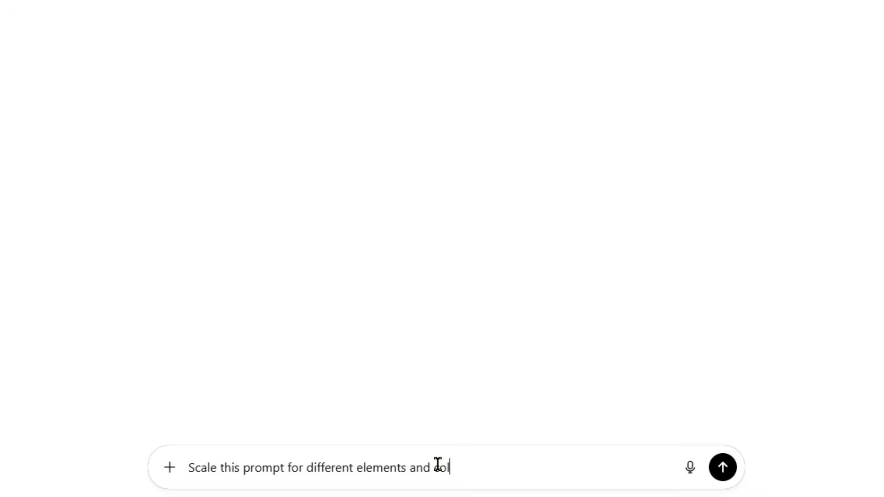
type("lettes - focus on occupation, seasonal designs")
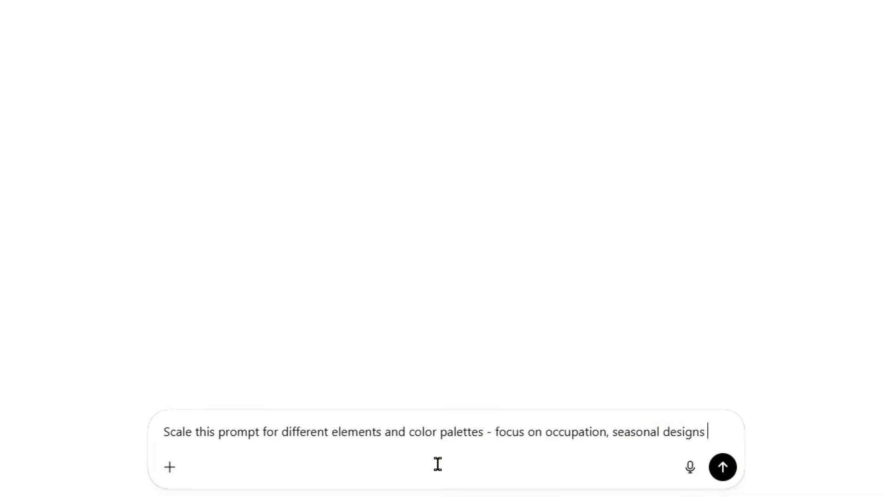
type("-")
key("ctrl+v")
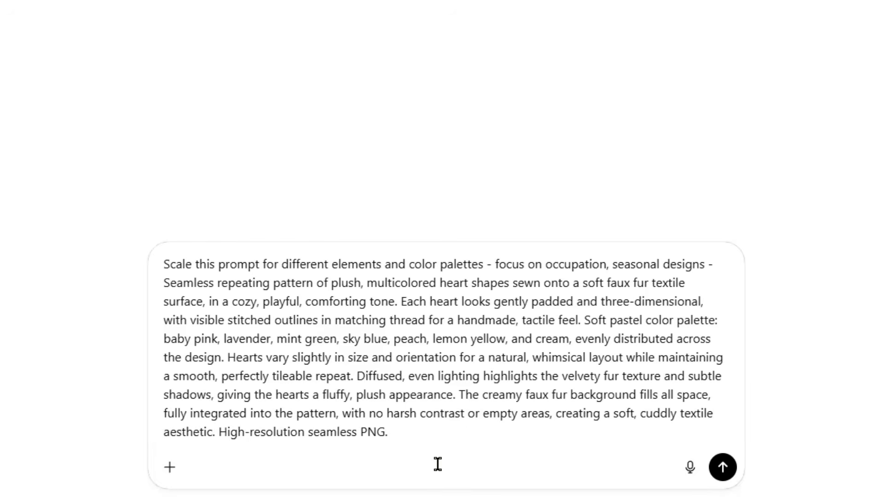
left_click(722, 467)
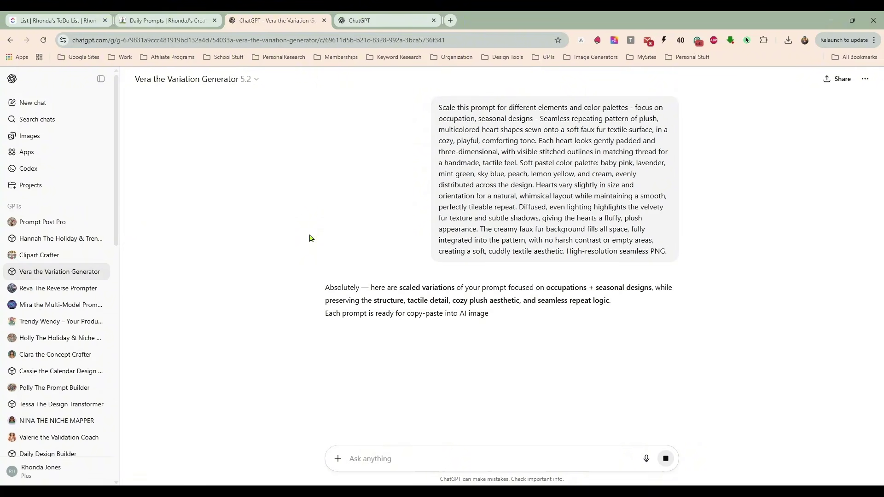
- Scroll through Vera's occupation and seasonal prompt variations
scroll(318, 267, "down", 1)
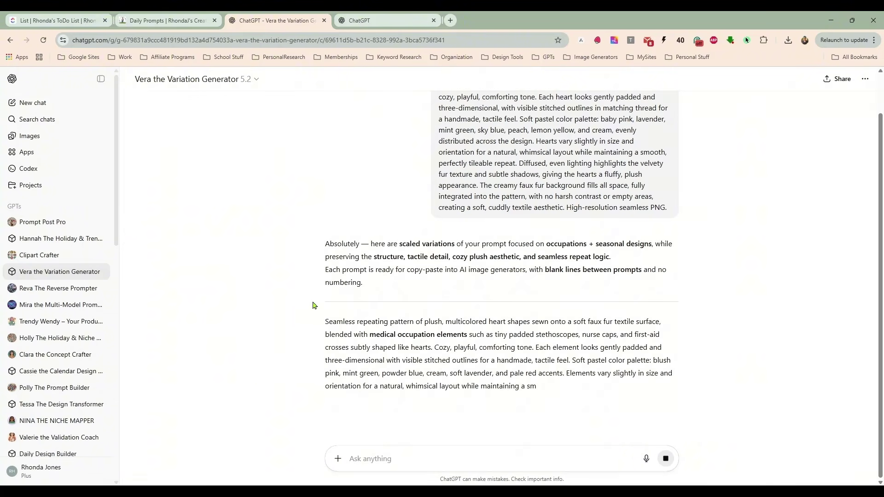
scroll(489, 344, "down", 1)
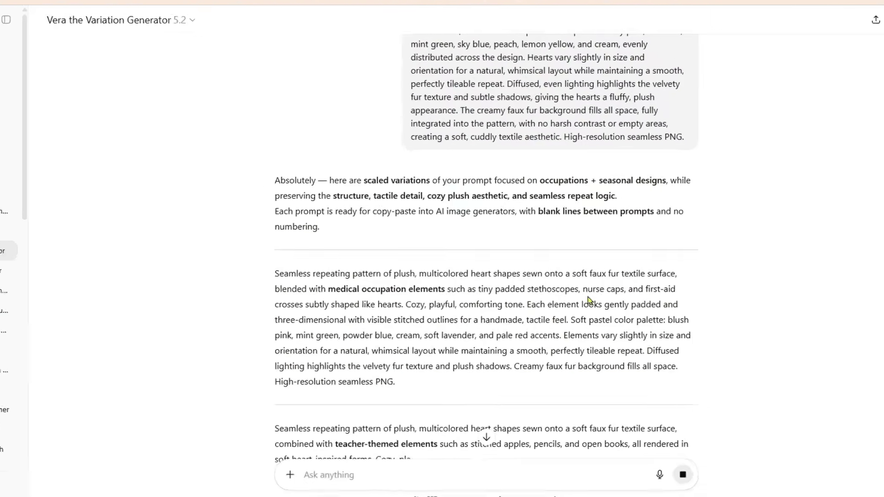
scroll(357, 276, "down", 3)
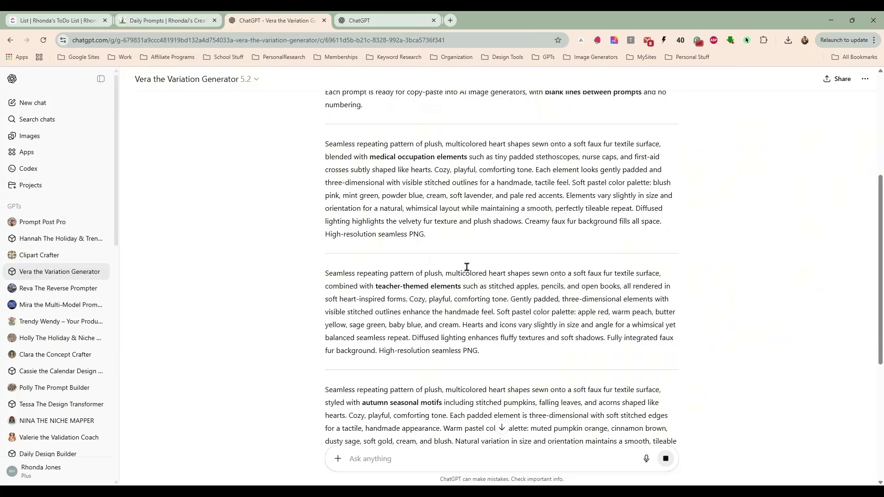
- Browse the apple-pencil and clover patterns in My images, then return to Affinity
key("ctrl+Tab")
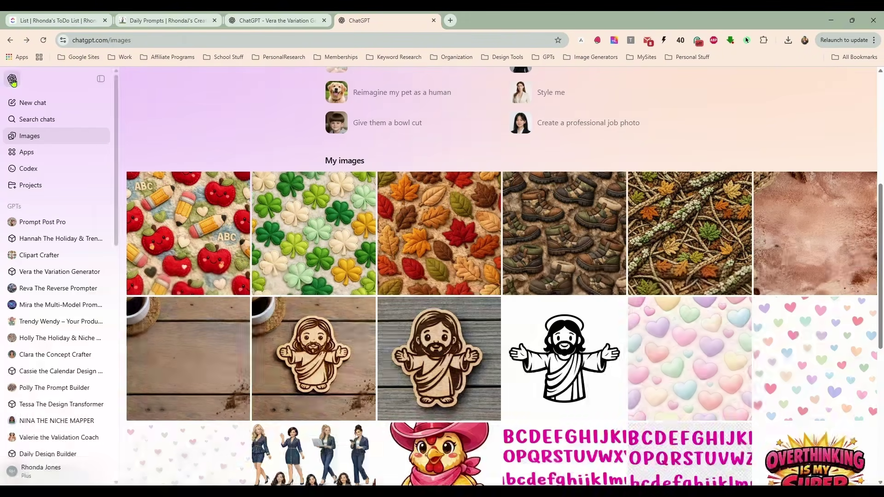
mouse_move(304, 209)
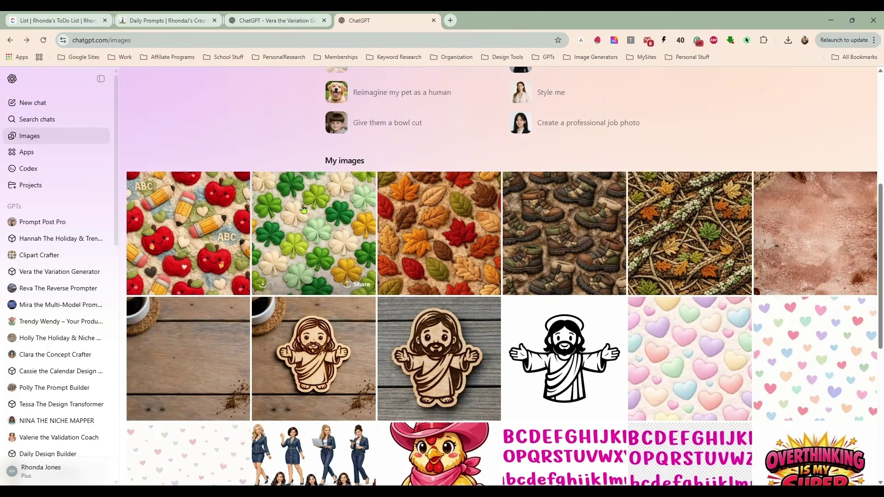
scroll(303, 210, "up", 3)
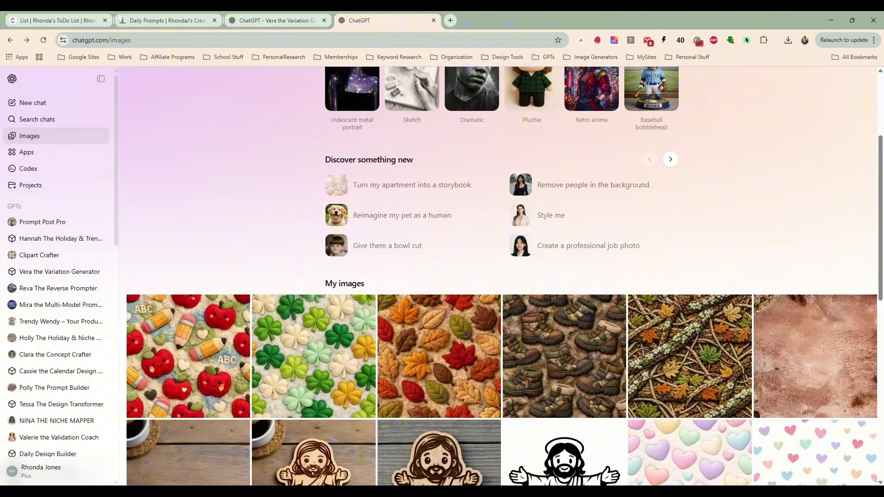
left_click(415, 448)
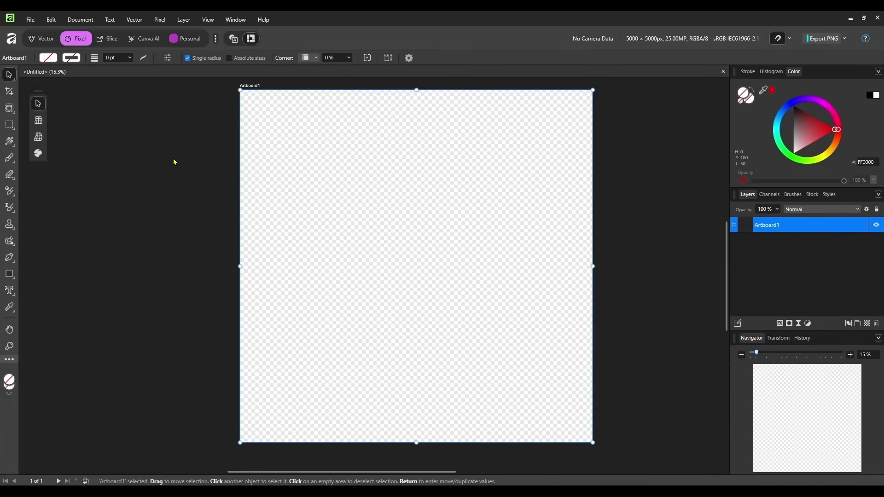
- Draw an artistic text frame on the artboard and set its font to AB School Varsity
left_click(169, 199)
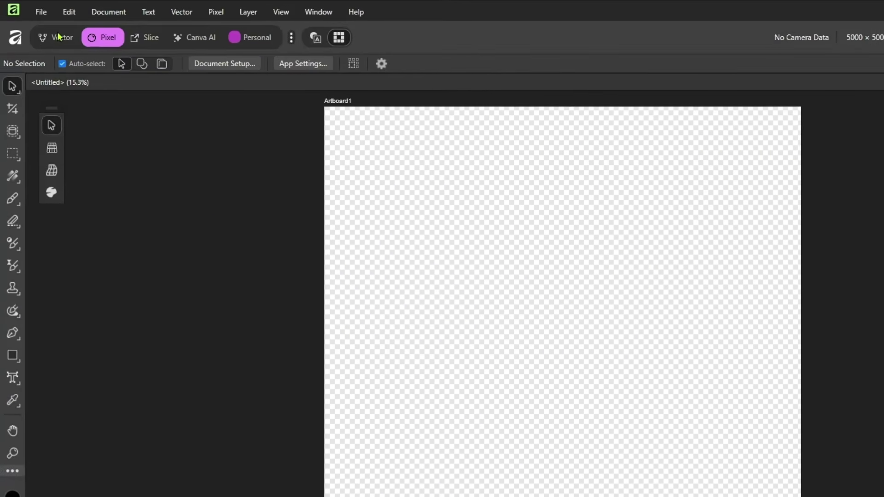
left_click(65, 40)
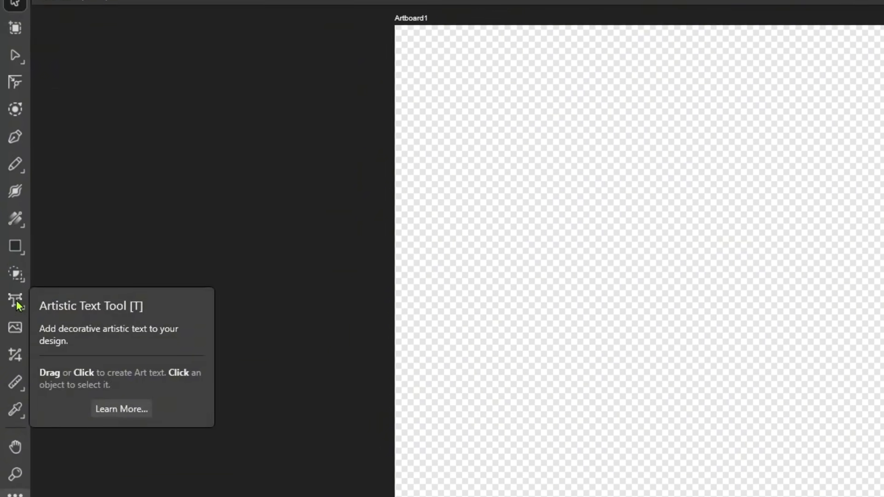
left_click(17, 301)
left_click_drag(415, 154, 485, 291)
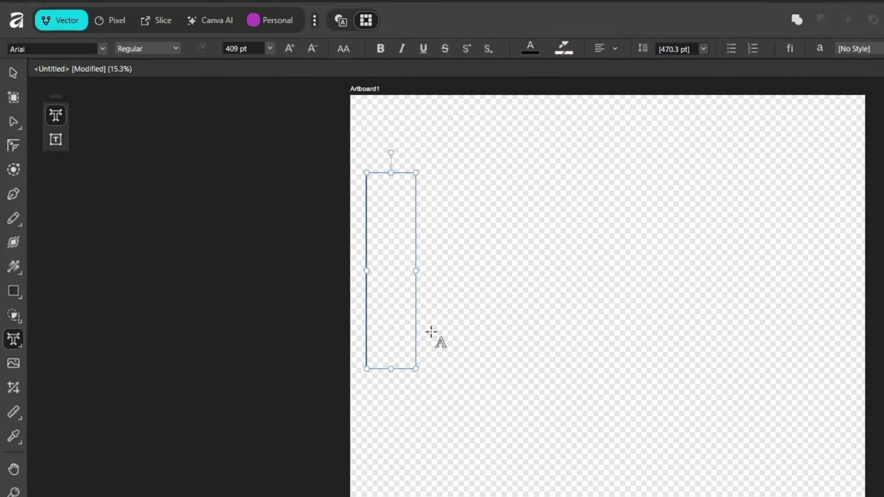
left_click(63, 47)
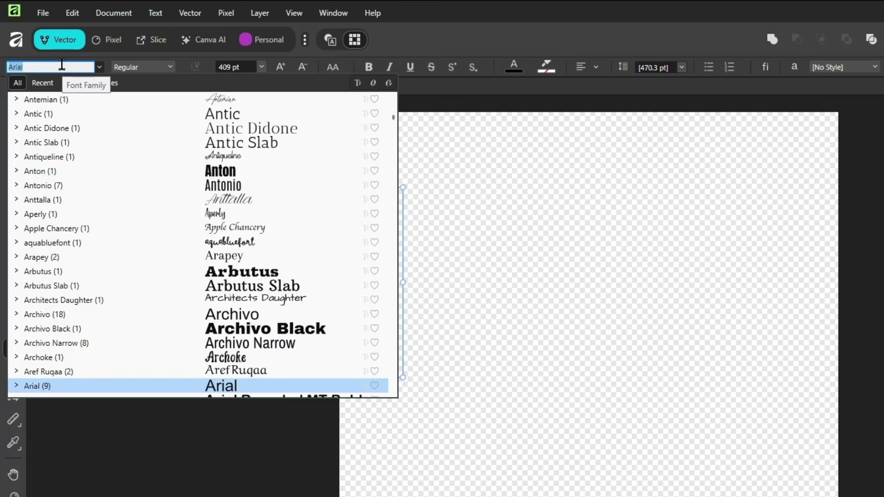
left_click(42, 82)
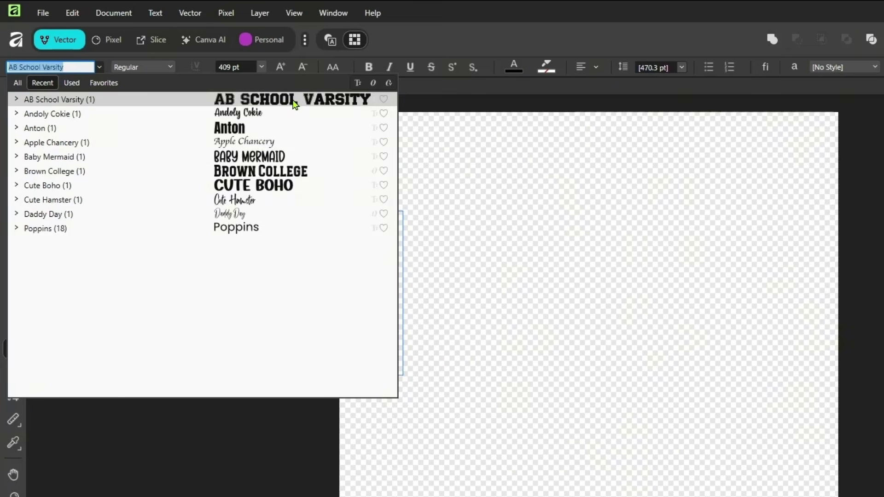
left_click(294, 102)
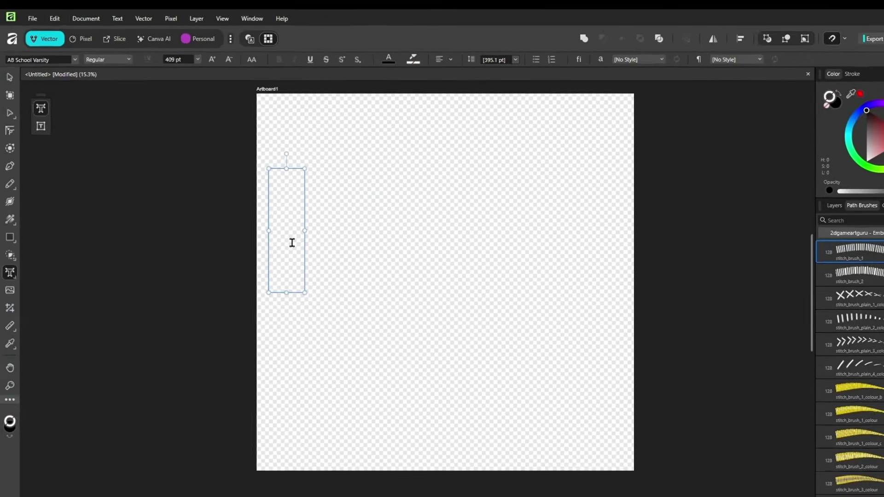
- Type TEACH, scale it to the artboard width (544.2 pt), stretch it taller and centre it
type("TEACH")
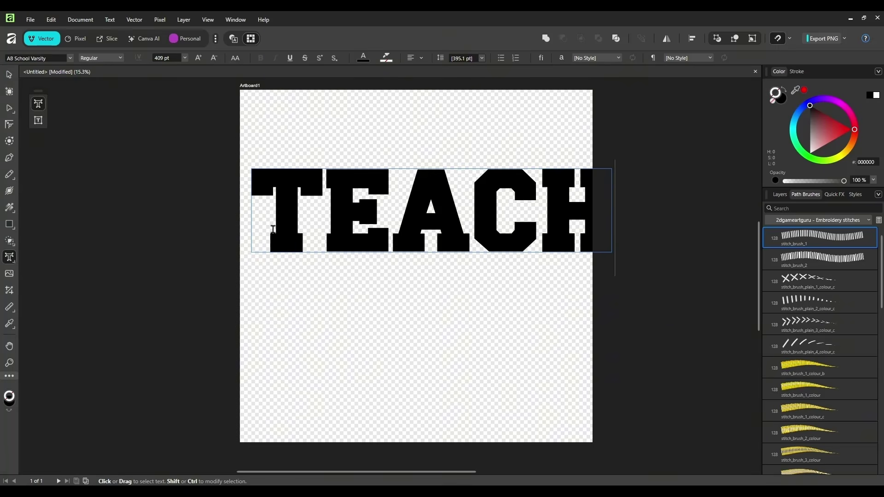
key("Escape")
left_click_drag(447, 232, 437, 231)
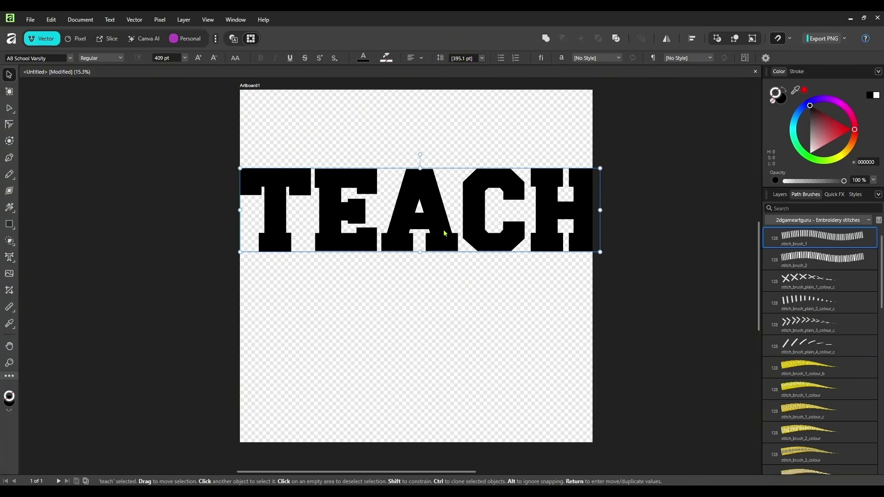
left_click_drag(599, 252, 580, 245)
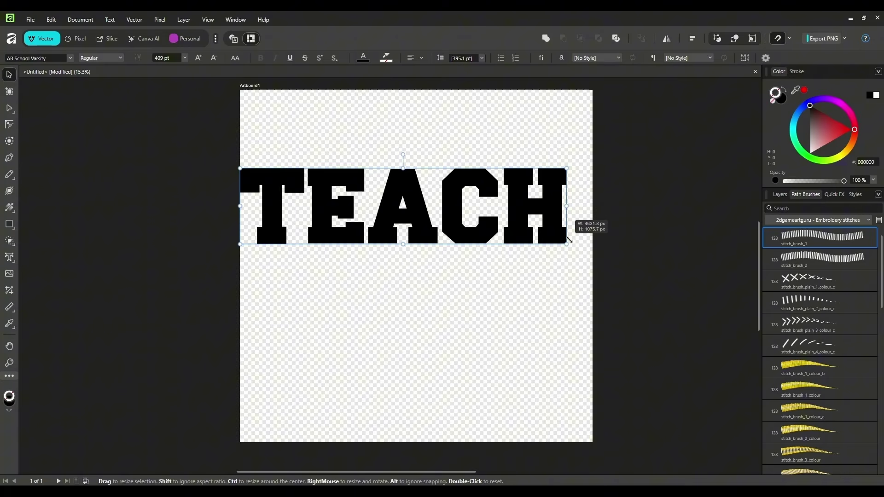
left_click_drag(569, 240, 569, 240)
left_click_drag(427, 231, 440, 243)
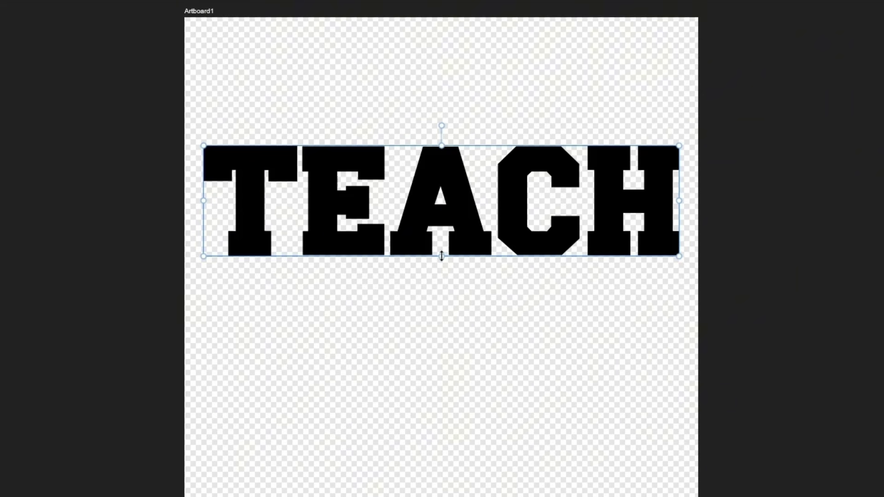
left_click_drag(441, 256, 439, 307)
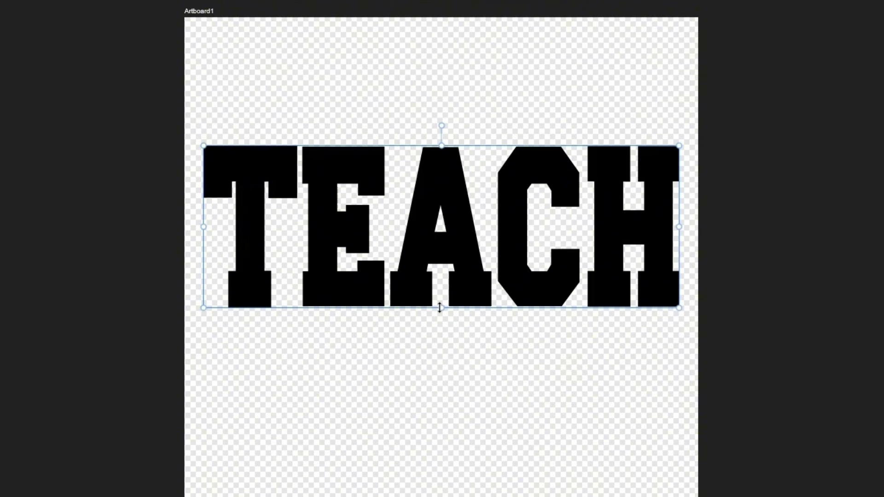
left_click_drag(451, 254, 450, 254)
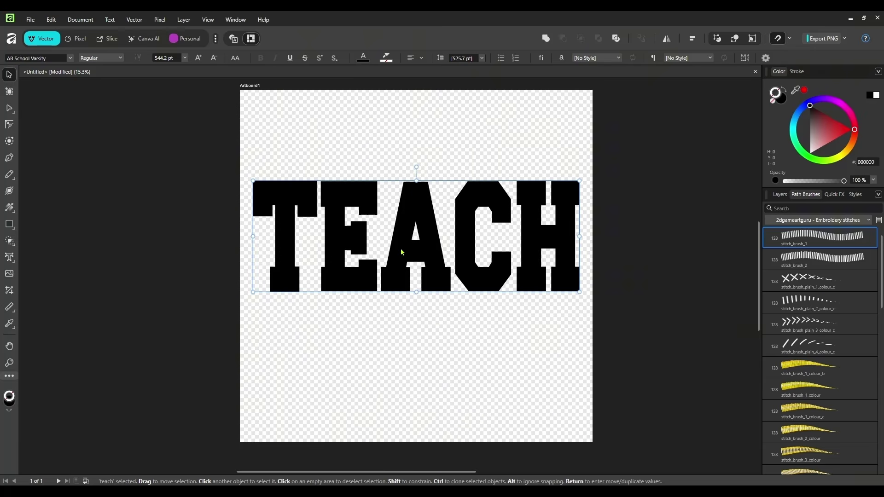
- Wrap TEACH in a Quad warp group and bow its bottom edge upward into an arch
left_click(134, 20)
mouse_move(157, 123)
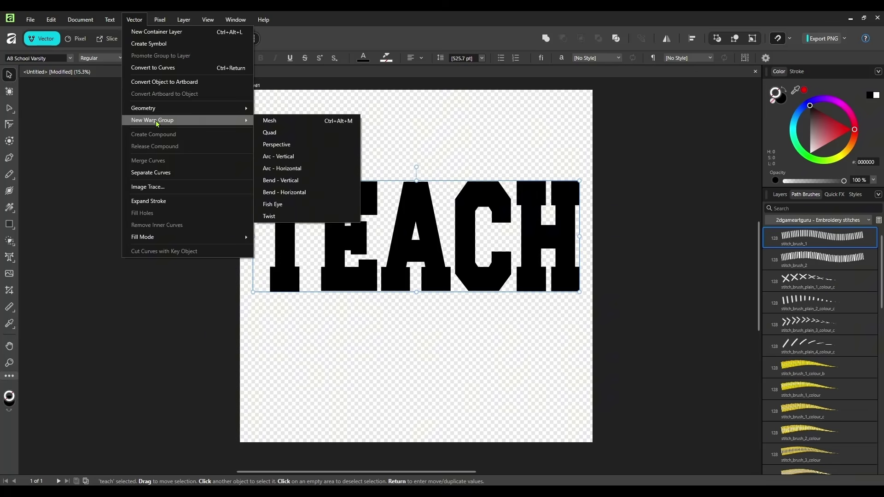
left_click(306, 134)
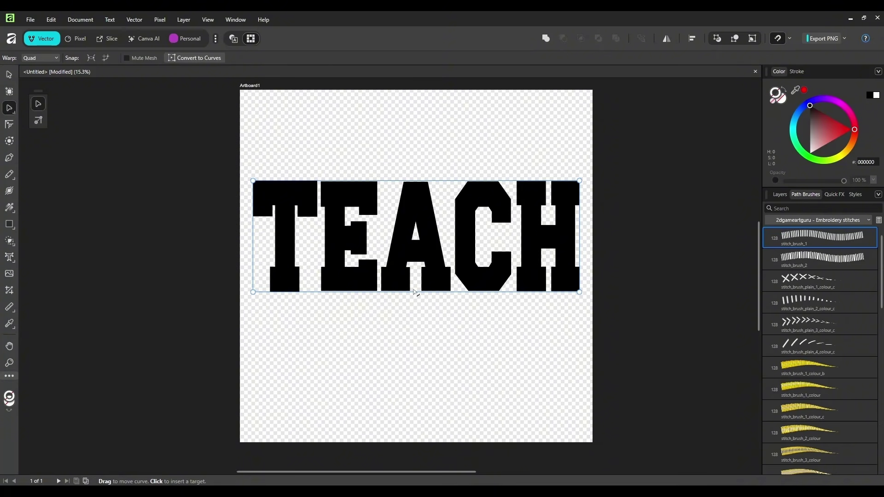
left_click_drag(417, 291, 417, 280)
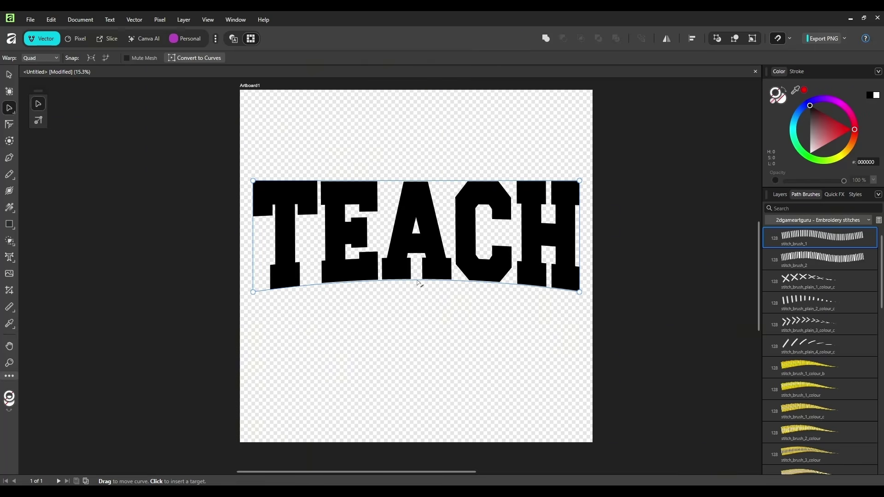
left_click(418, 283)
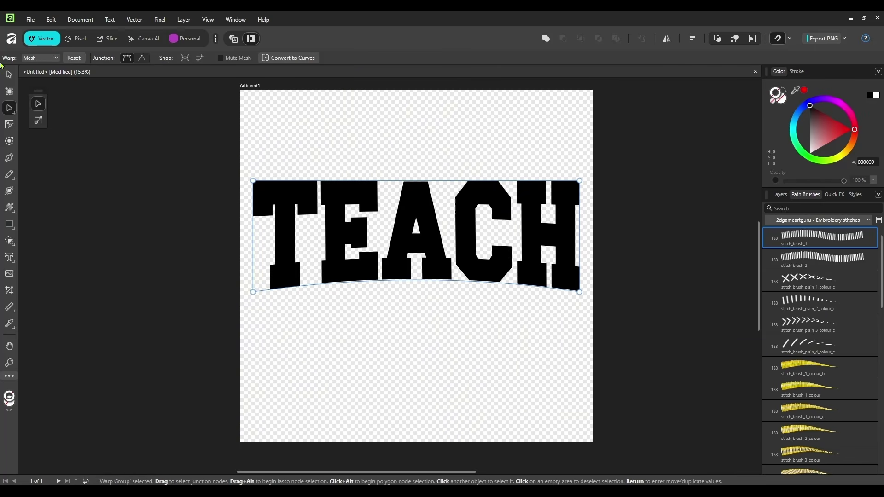
left_click(9, 75)
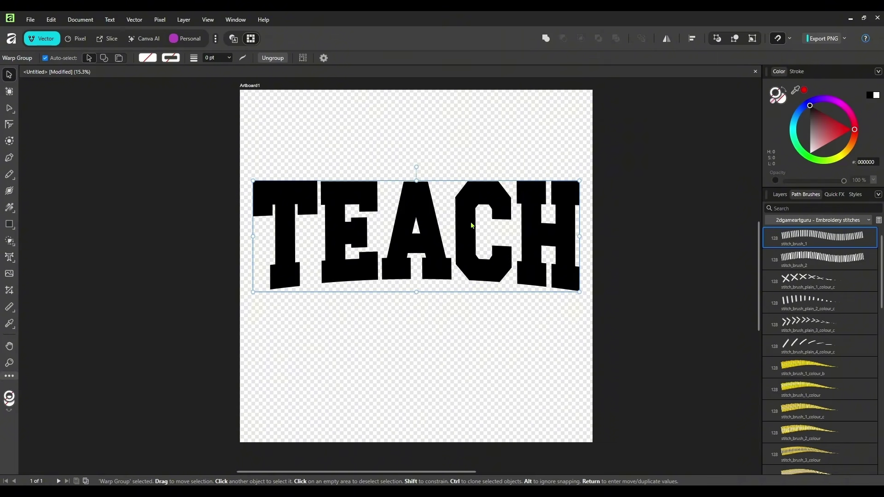
- Convert the warped TEACH group to curves
left_click(473, 325)
left_click(459, 230)
right_click(415, 197)
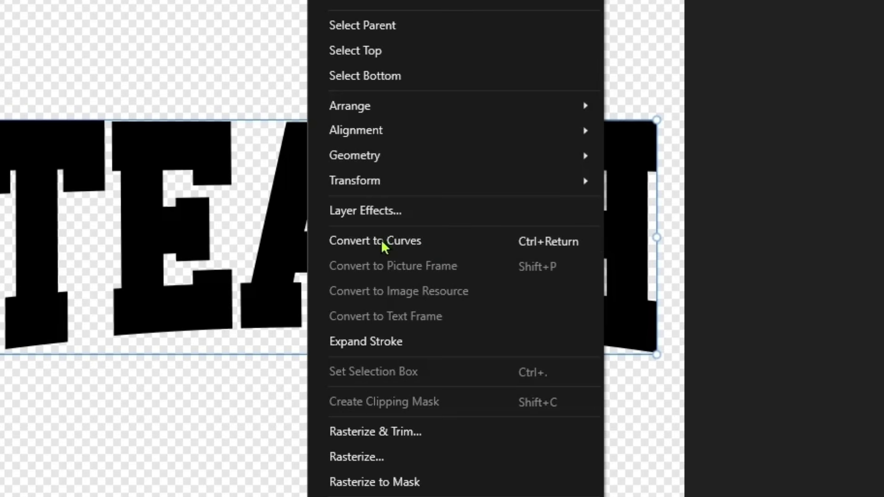
left_click(395, 243)
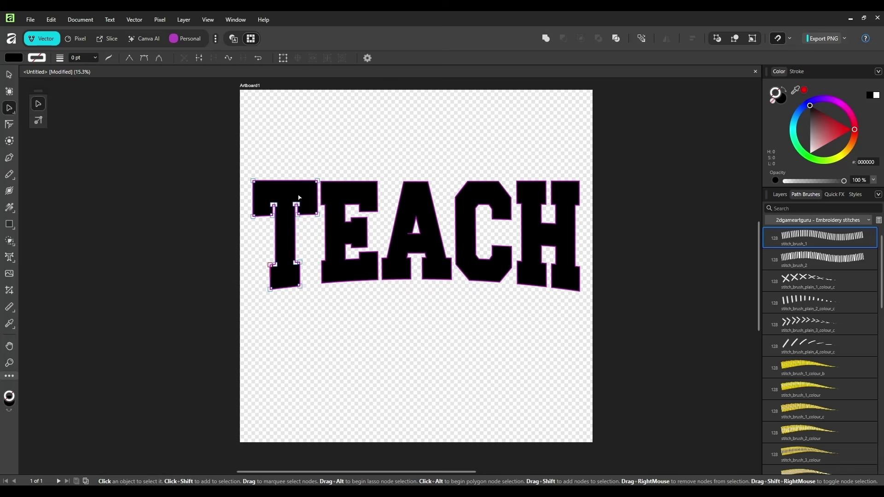
- Select the T, E, A, C and H letters one by one to confirm each is separate
left_click(374, 199)
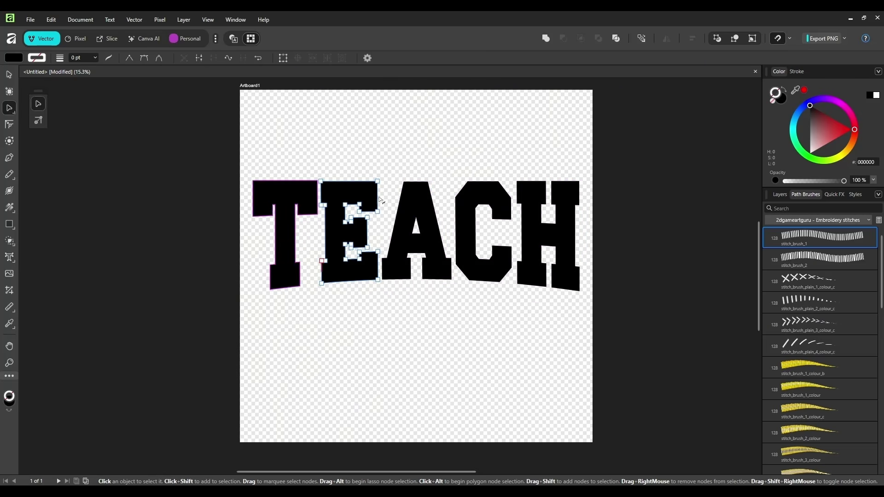
left_click(417, 201)
left_click(496, 201)
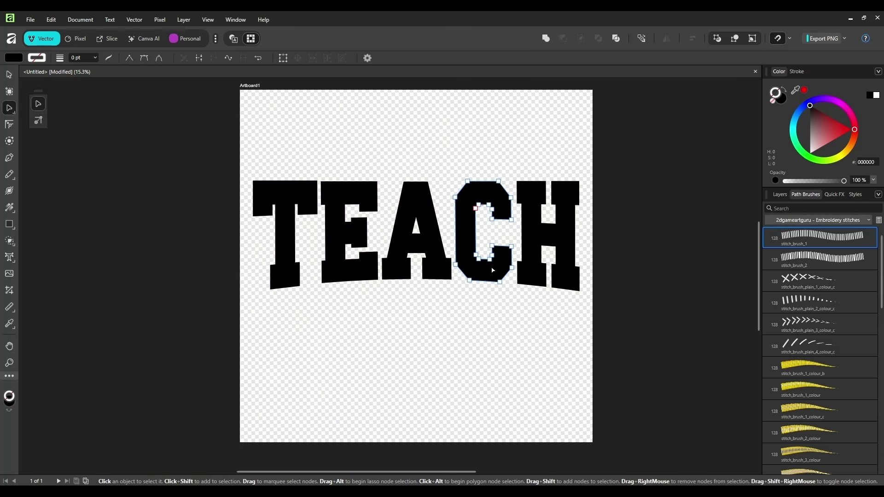
left_click(232, 166)
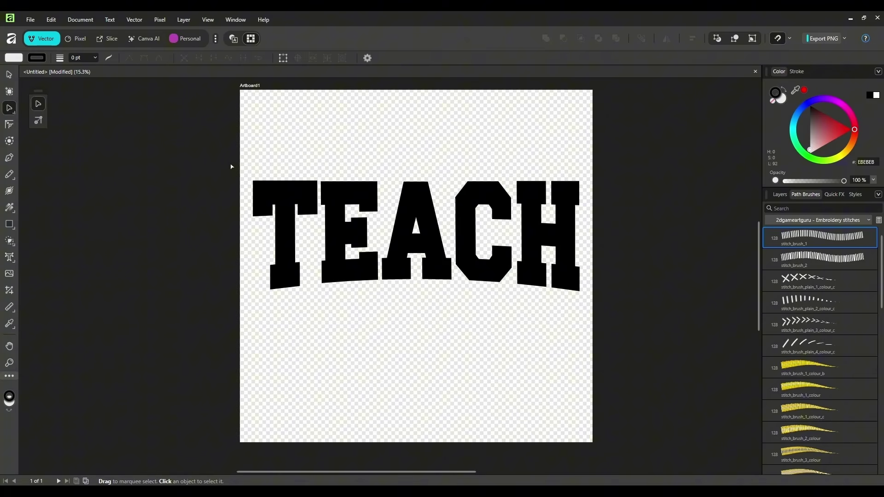
left_click(281, 196)
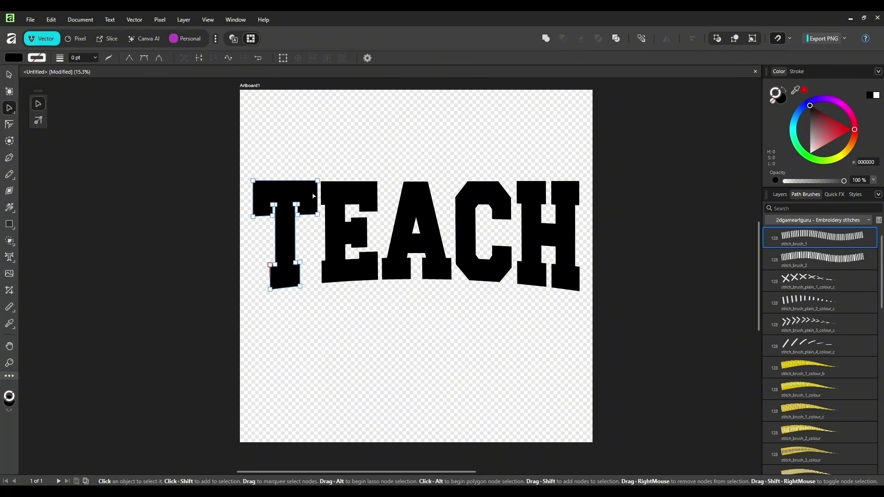
left_click(421, 202)
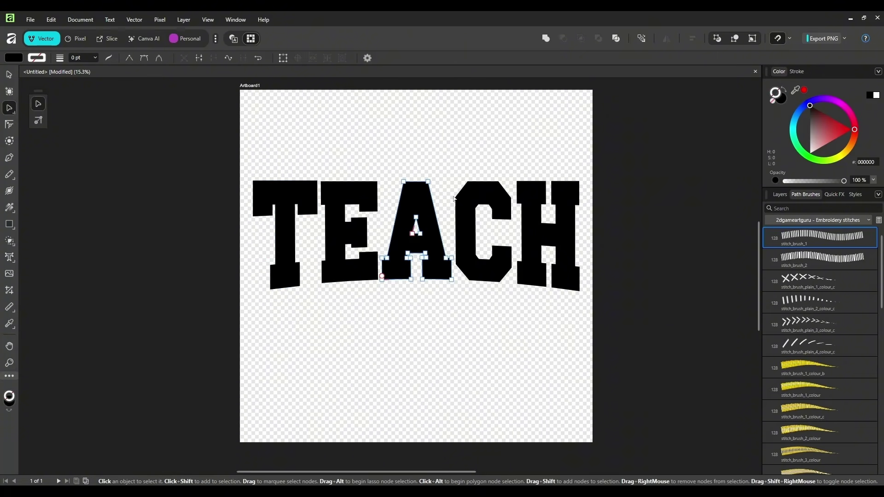
left_click(469, 197)
left_click(529, 230)
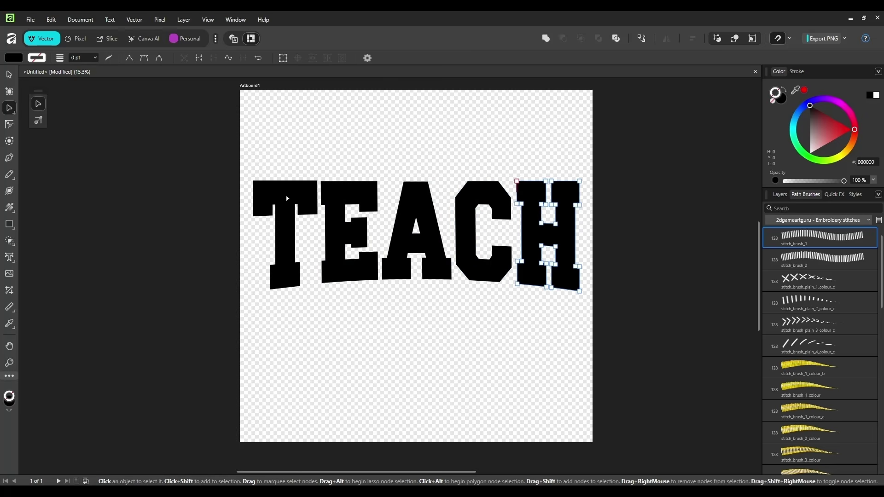
left_click(286, 198)
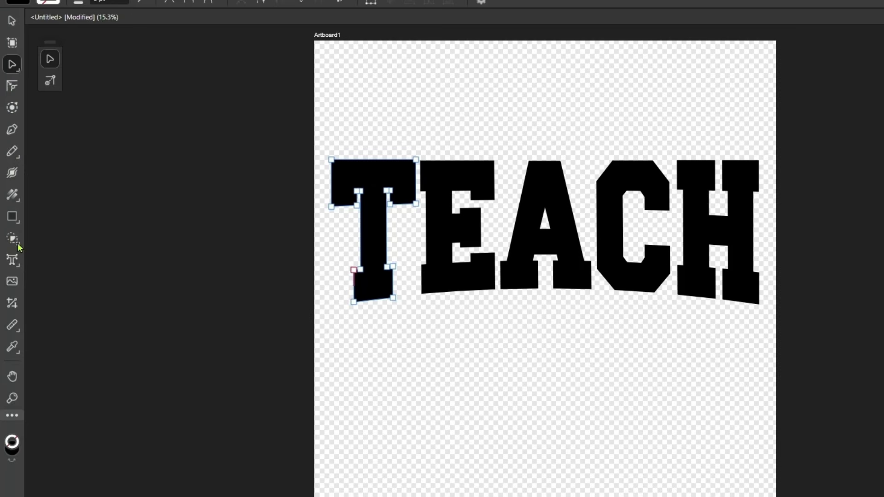
- Pick the Vector Flood Fill Tool and load the apples-and-pencils image as its bitmap fill
left_click(11, 240)
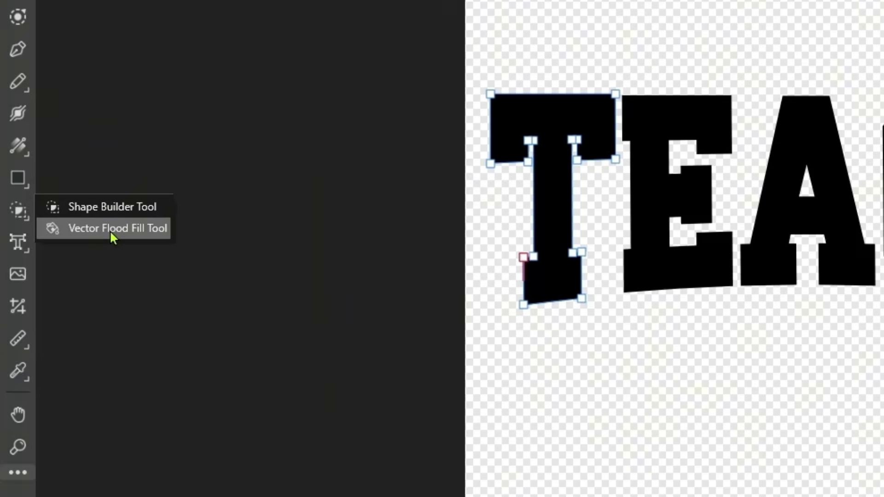
left_click(111, 233)
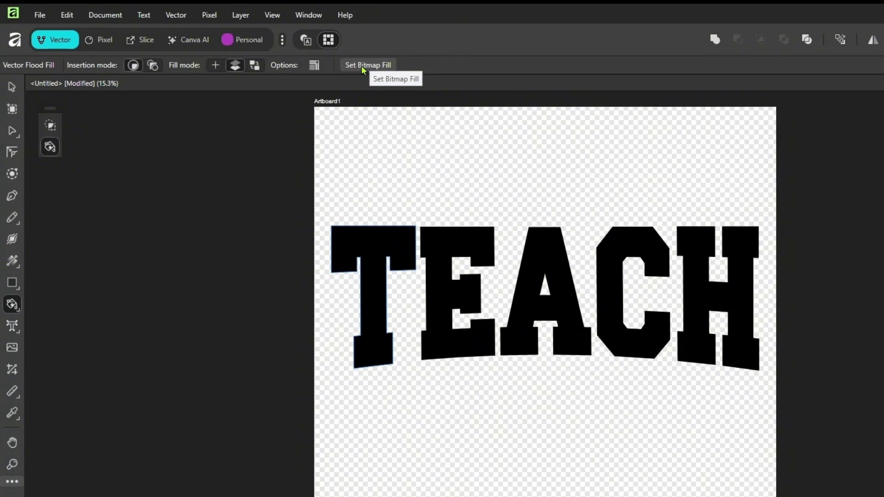
left_click(363, 67)
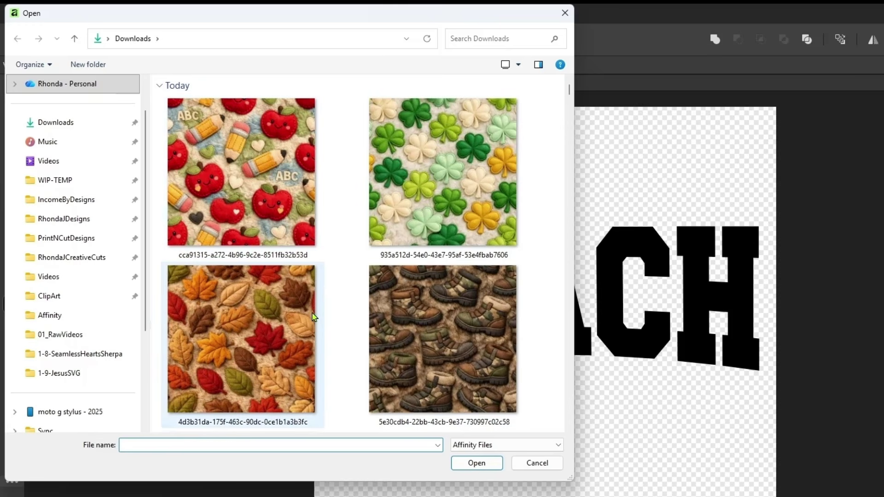
left_click(240, 175)
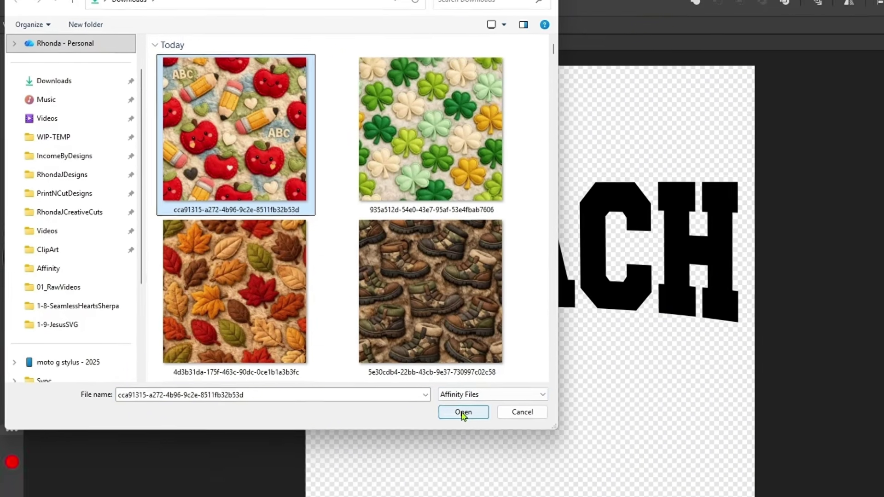
left_click(476, 463)
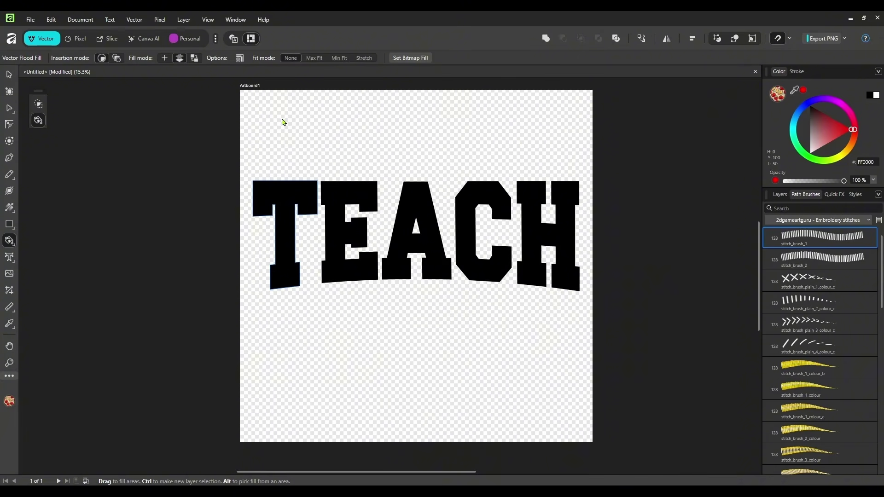
- Fill the T with the apple-and-pencil pattern and shift the H's pattern to sit better
left_click(289, 190)
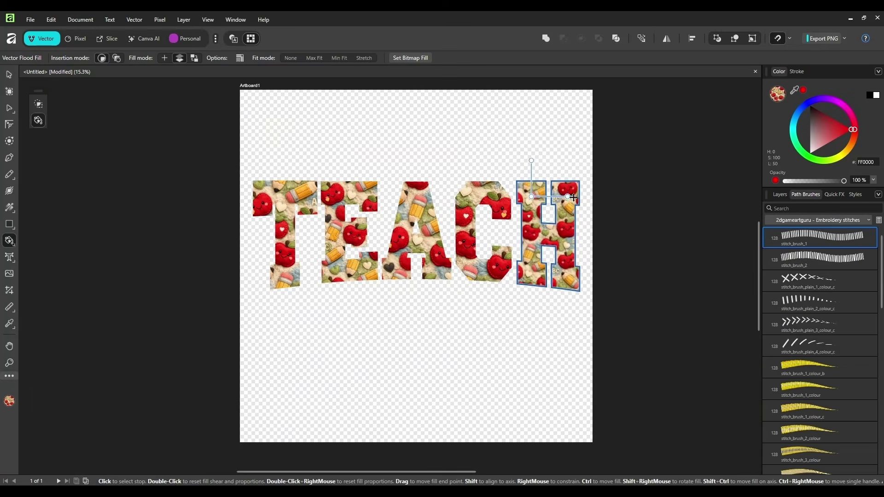
mouse_move(585, 183)
left_mouse_down()
mouse_move(607, 183)
mouse_move(584, 197)
left_mouse_up()
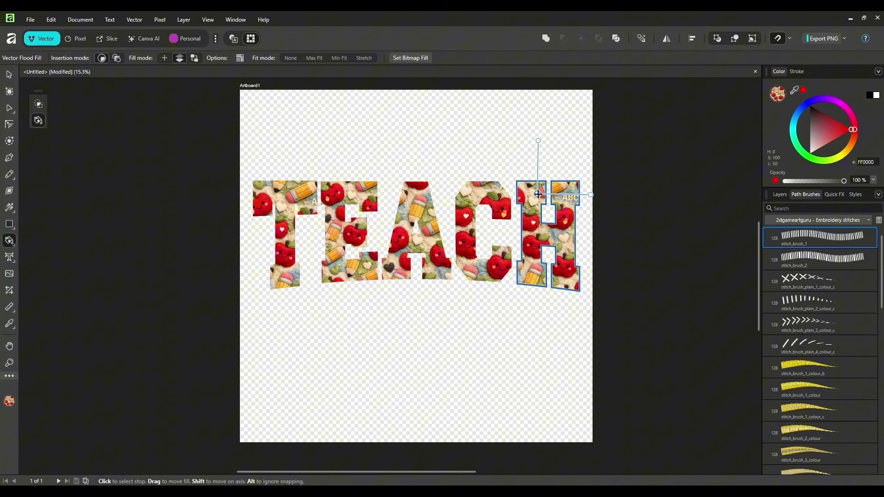
left_click_drag(537, 194, 535, 188)
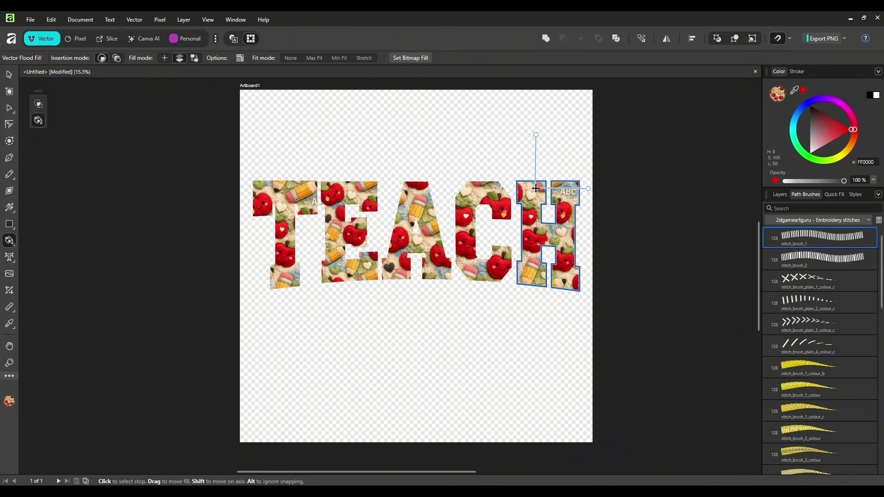
- Deselect the H and bring up the 3D settings in Quick FX
key("v")
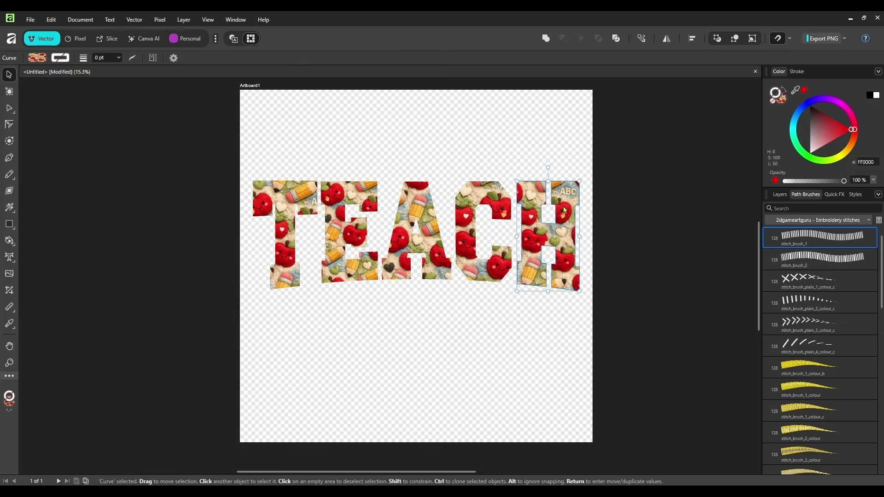
left_click(233, 146)
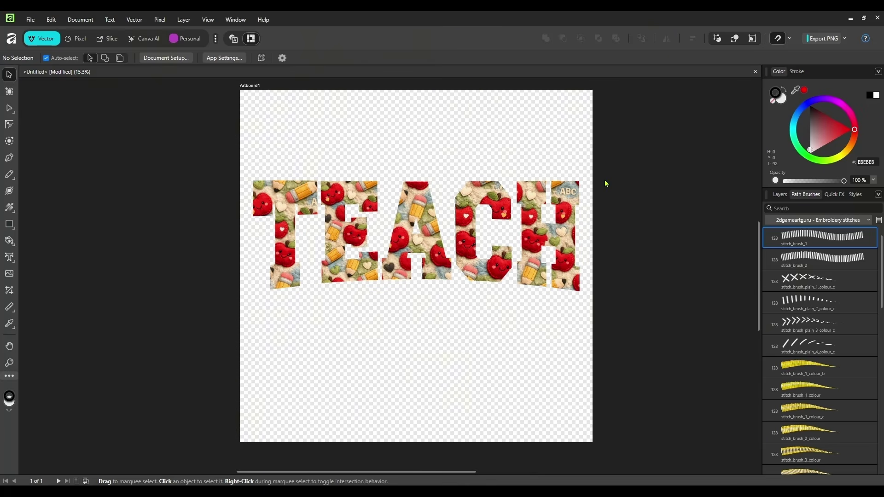
left_click(833, 195)
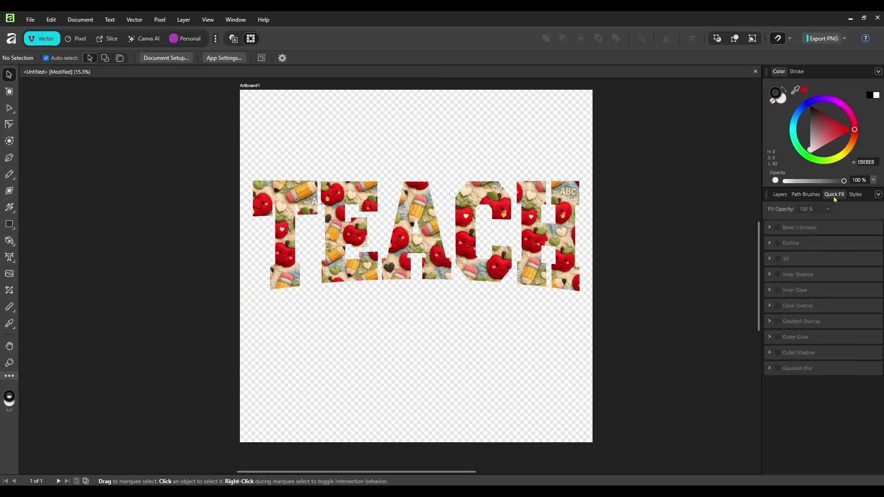
left_click(777, 261)
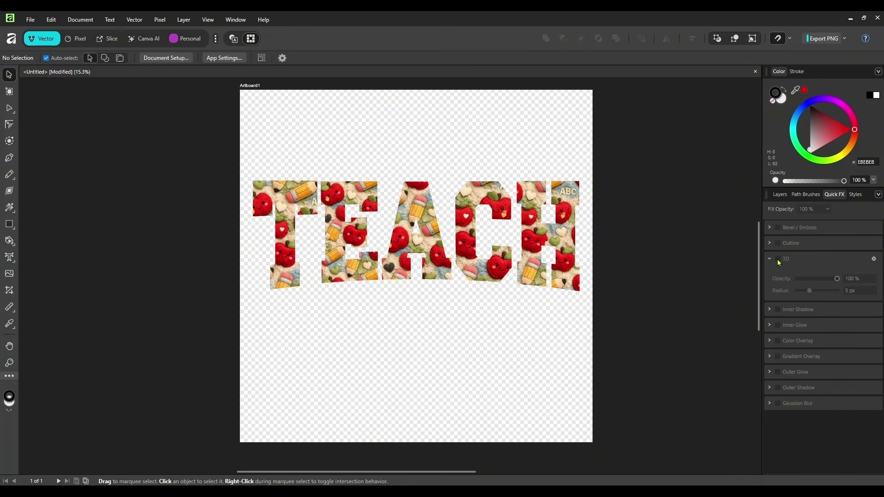
left_click(777, 261)
left_click(778, 259)
- Select all the TEACH letters and apply a 3D effect with a 6.5 px radius
left_click_drag(184, 150, 232, 174)
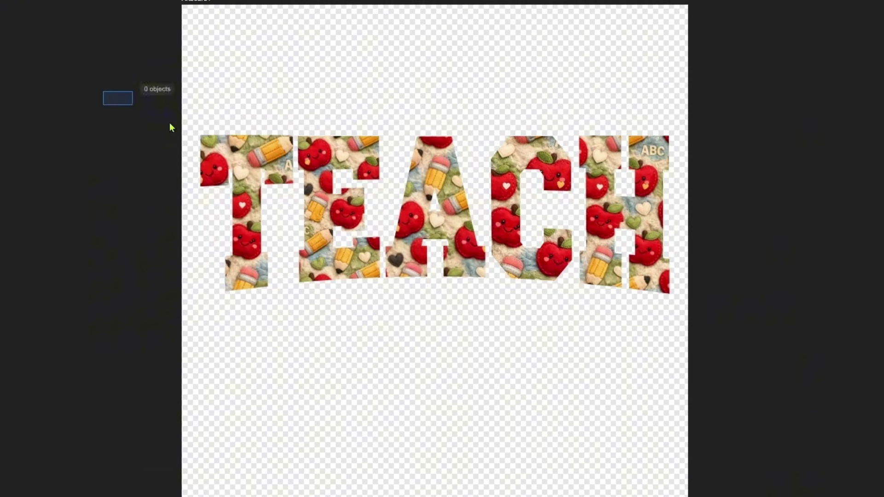
left_click_drag(171, 128, 765, 339)
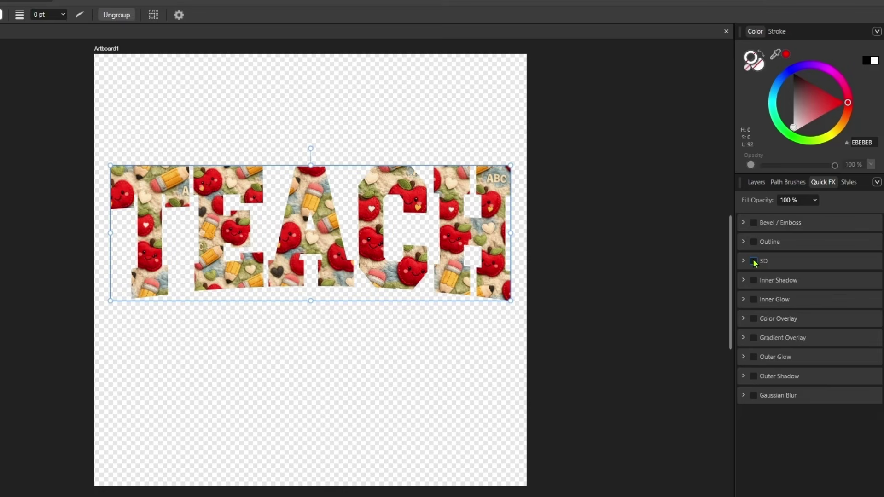
left_click(753, 261)
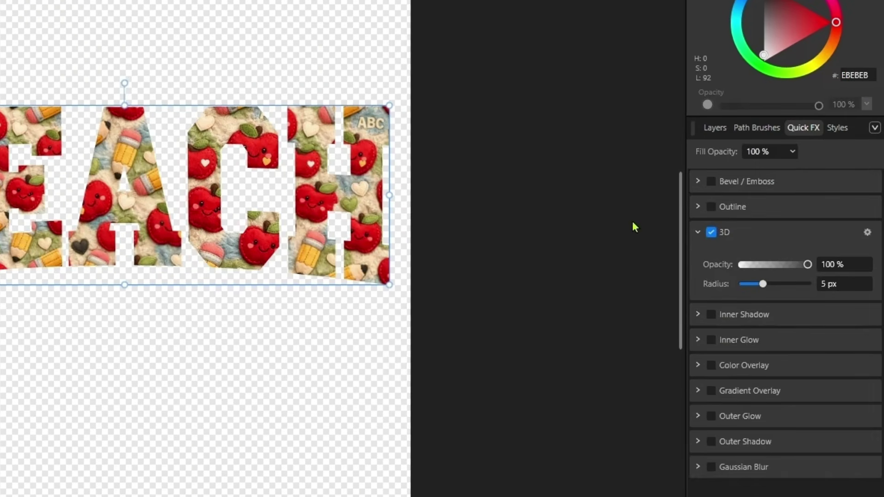
scroll(516, 235, "up", 1)
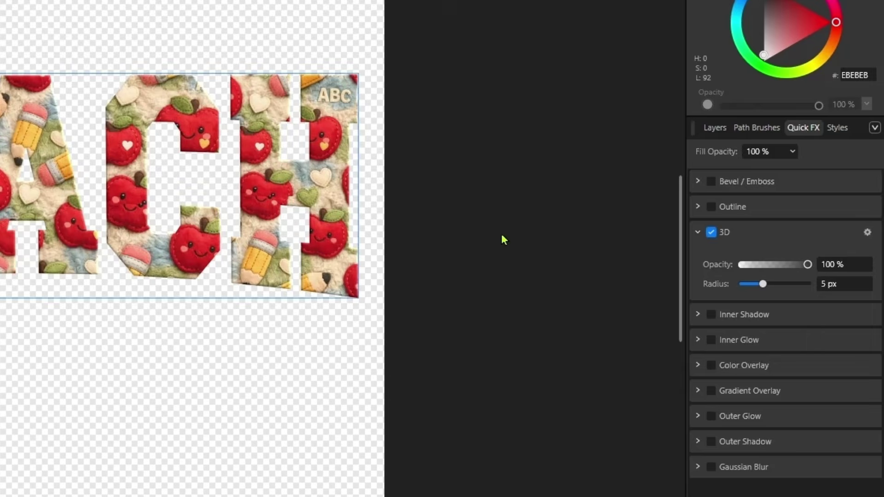
scroll(497, 235, "up", 1)
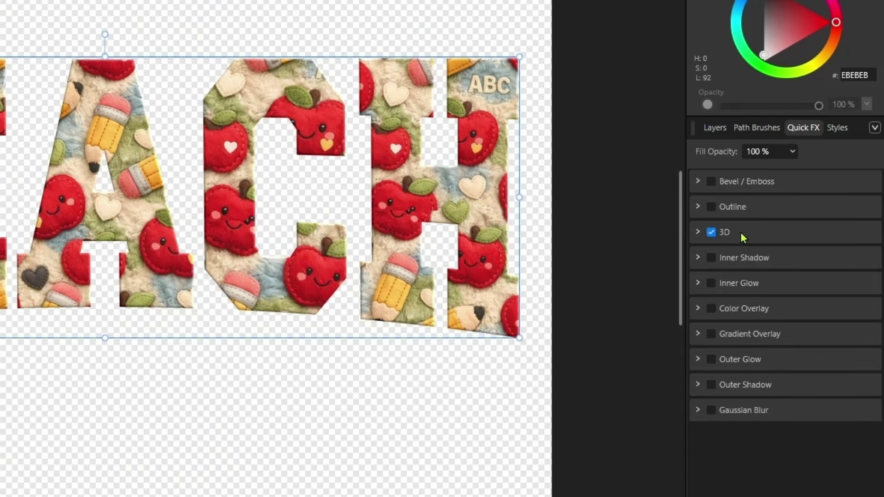
left_click(742, 237)
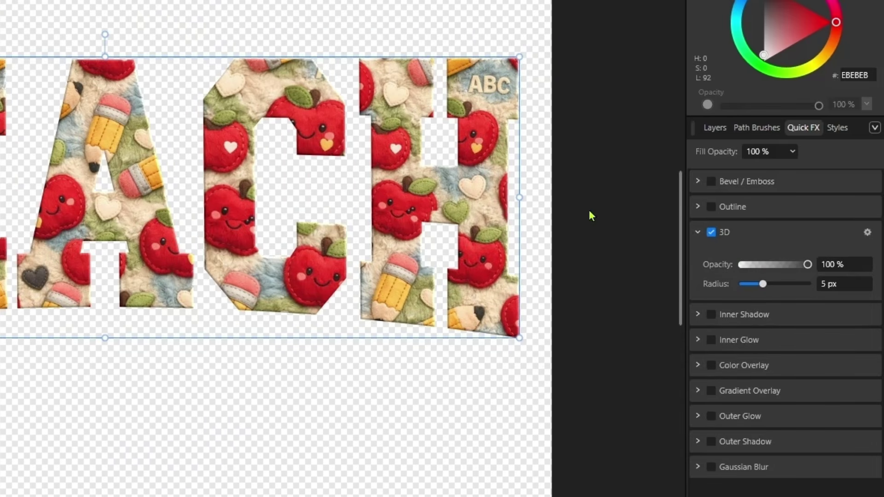
mouse_move(762, 283)
left_mouse_down()
mouse_move(783, 285)
mouse_move(747, 286)
mouse_move(773, 283)
left_mouse_up()
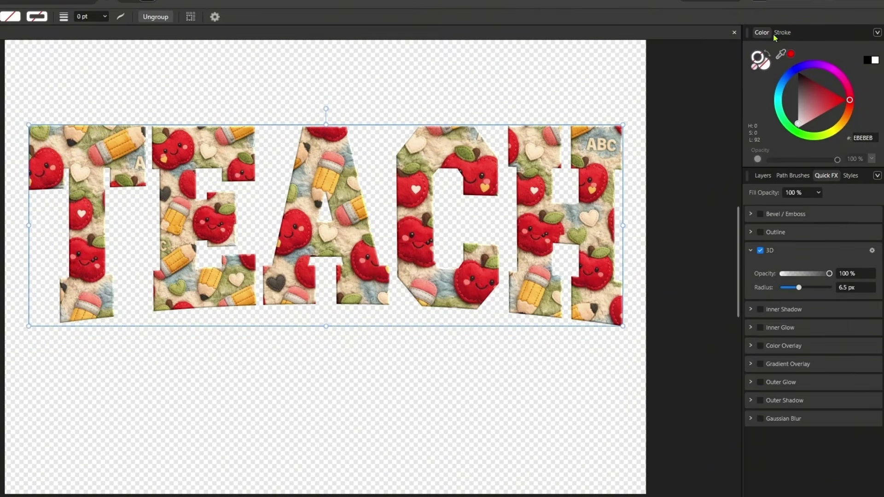
- Switch the TEACH outline stroke to the Path Brush style
left_click(782, 32)
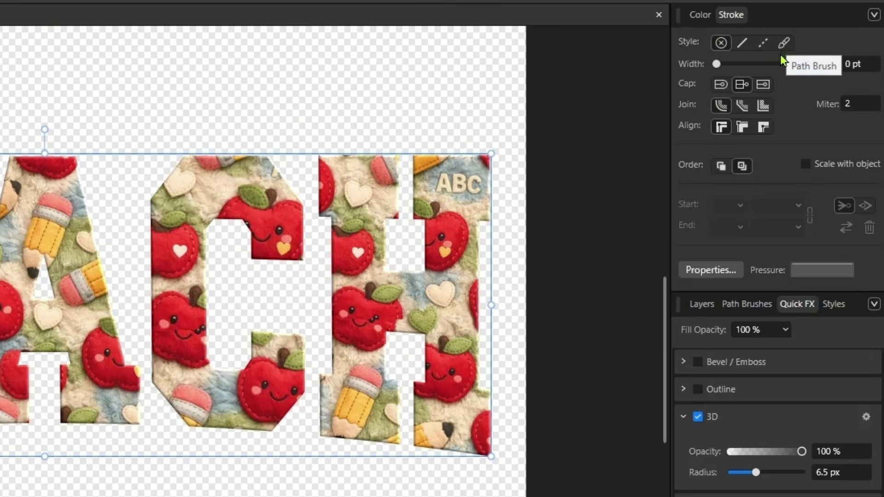
left_click(784, 45)
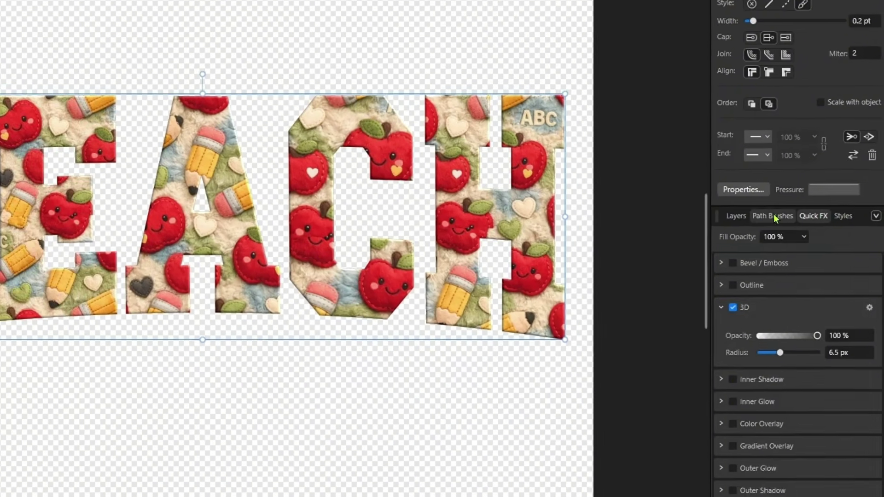
left_click(746, 304)
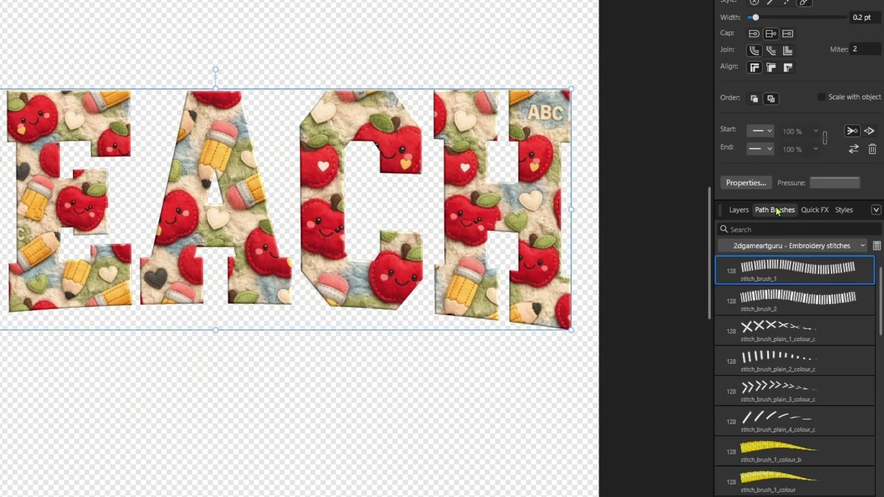
left_click(859, 246)
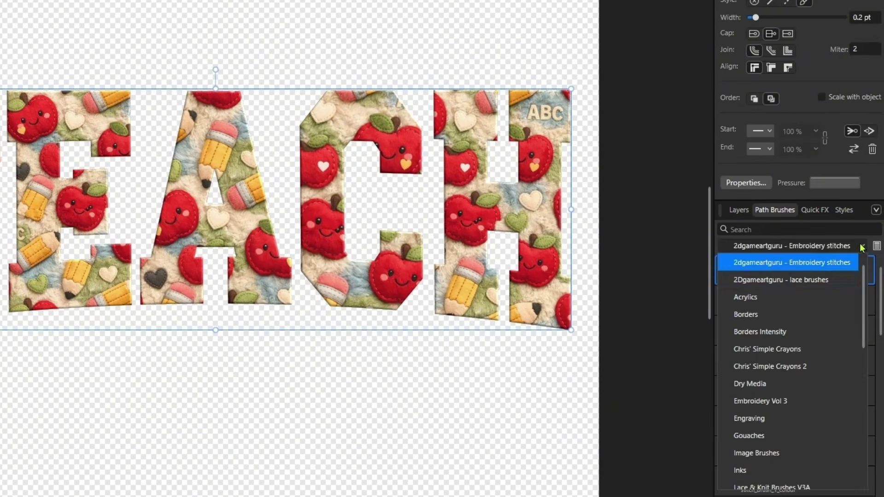
left_click(781, 264)
- Apply the Embroidery Vol 3 > Embroidery 3 brush to the outline at 9 pt width
left_click(785, 244)
scroll(773, 325, "down", 3)
scroll(767, 368, "down", 5)
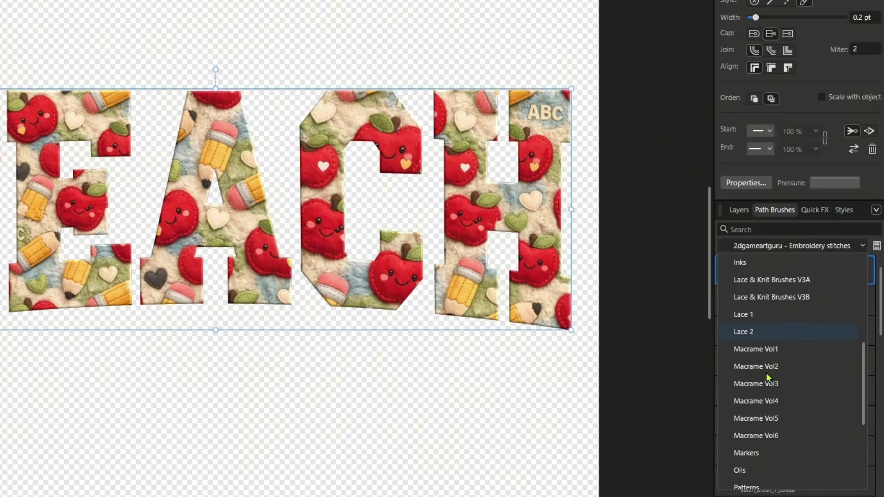
scroll(770, 395, "up", 7)
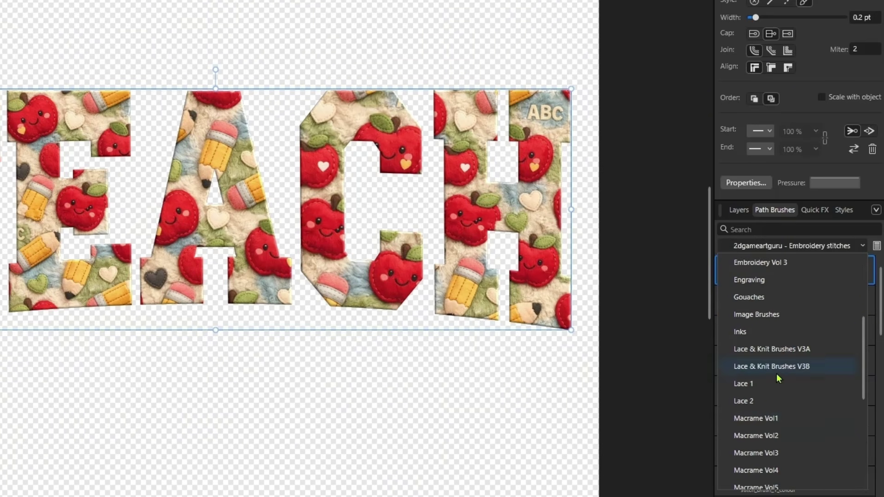
left_click(754, 332)
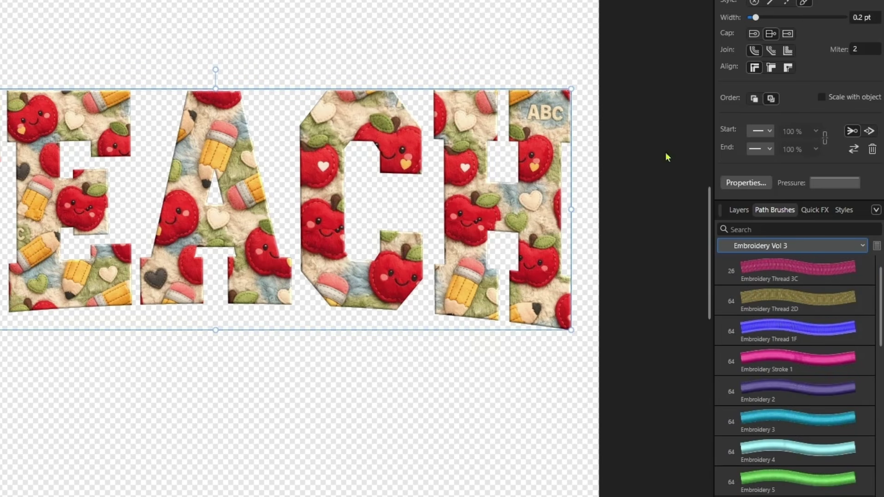
left_click(783, 327)
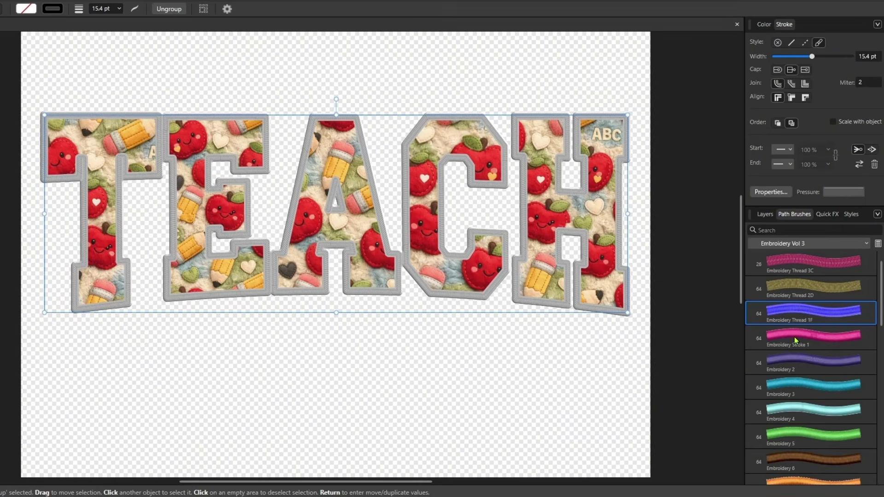
left_click(795, 338)
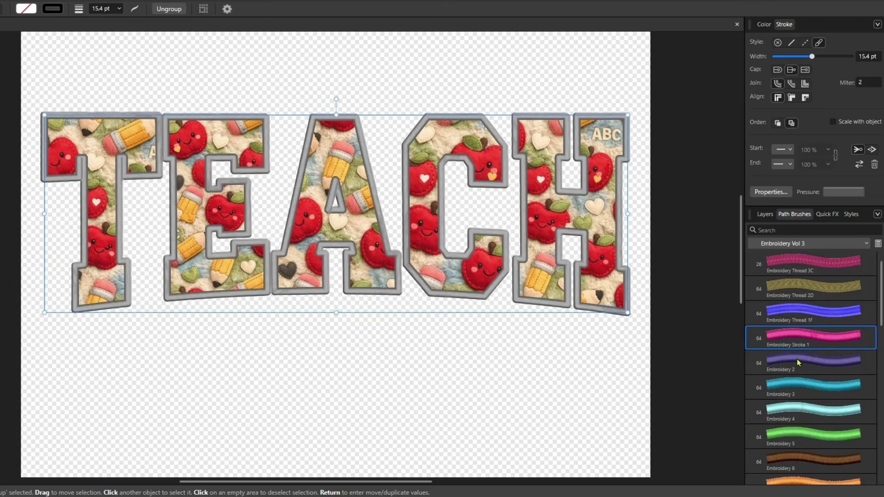
left_click(799, 362)
left_click(802, 385)
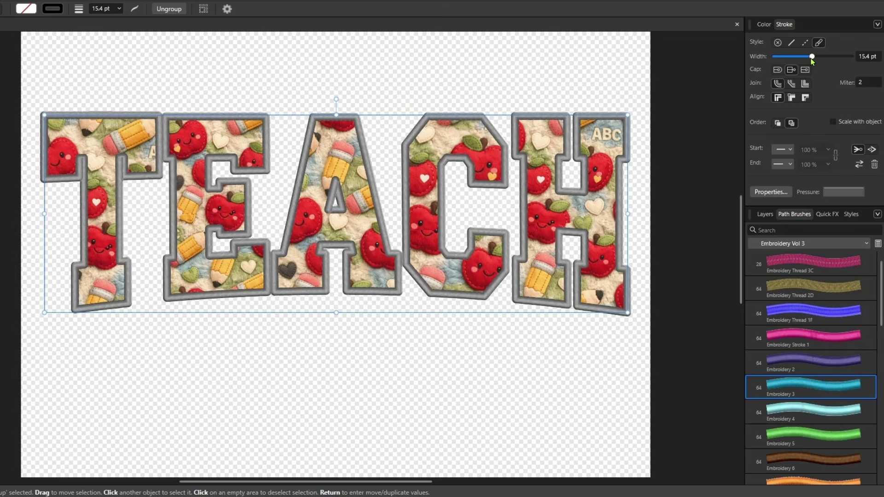
left_click_drag(811, 59, 806, 60)
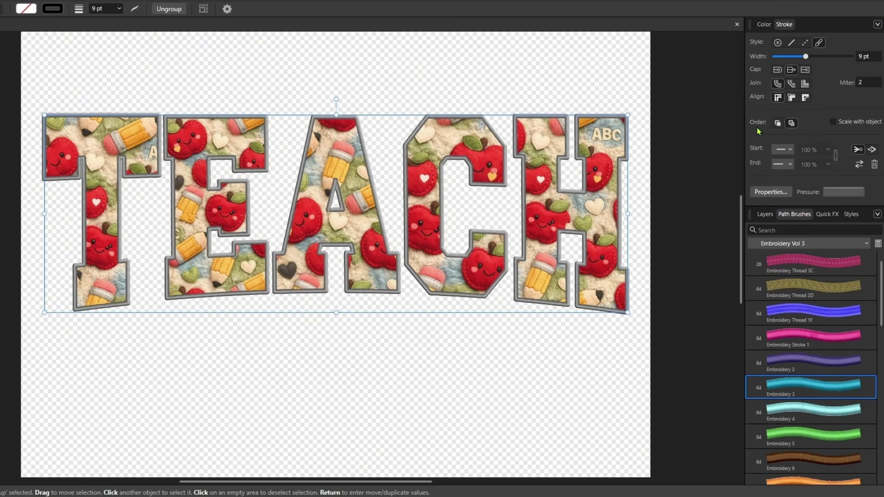
- Recolour the TEACH stitched outline dark rose (#AD4A50) and hide the interface to preview
left_click(763, 25)
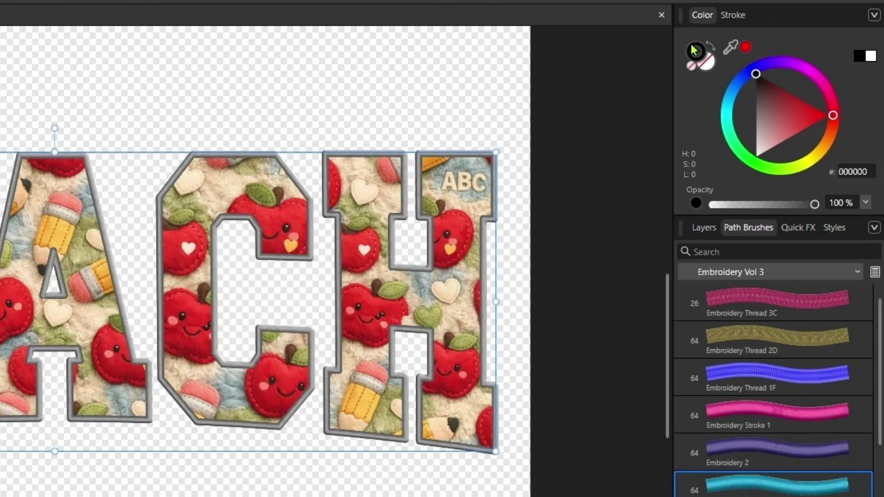
left_click(801, 61)
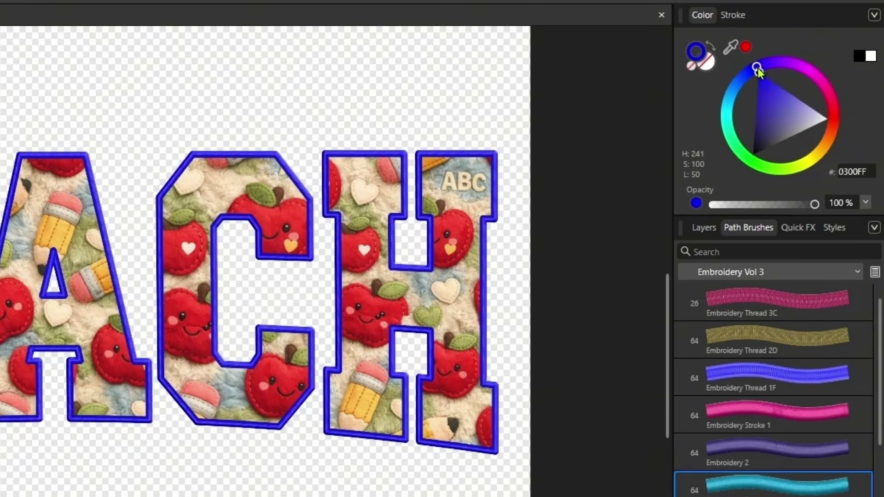
mouse_move(758, 69)
left_mouse_down()
mouse_move(762, 99)
mouse_move(797, 101)
left_mouse_up()
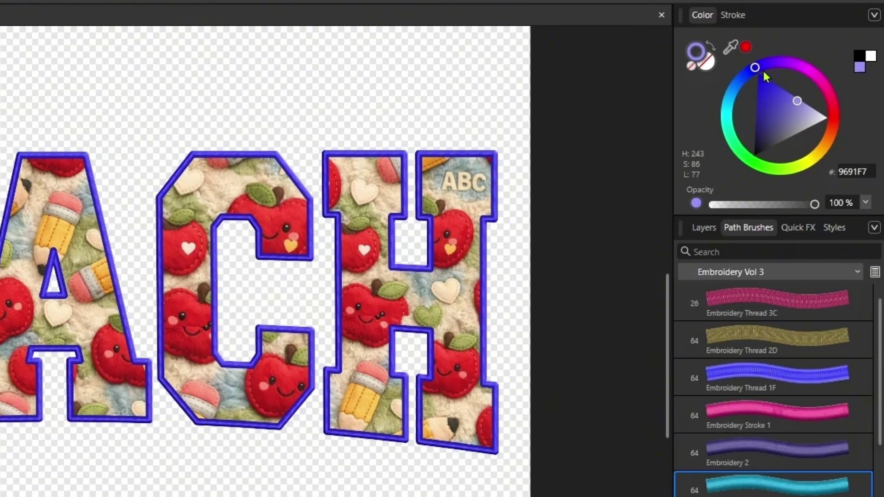
mouse_move(763, 74)
left_mouse_down()
mouse_move(828, 94)
mouse_move(833, 122)
mouse_move(833, 113)
mouse_move(766, 124)
mouse_move(790, 116)
left_mouse_up()
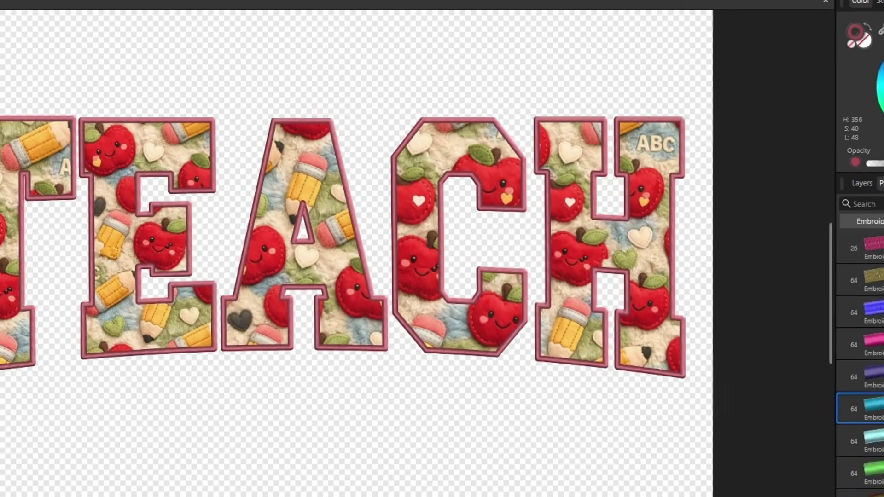
key("Tab")
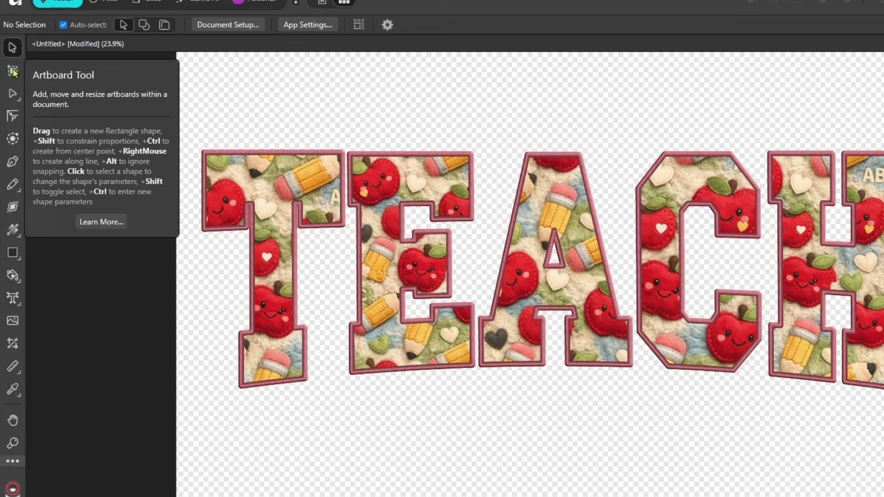
- Zoom out to 15.3% and select the blank Artboard2 beside the TEACH design
left_click(12, 71)
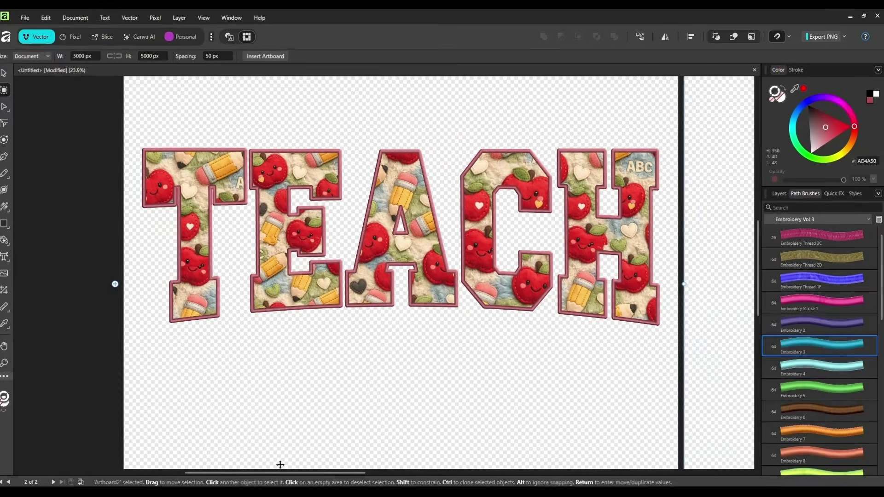
left_click_drag(277, 470, 507, 469)
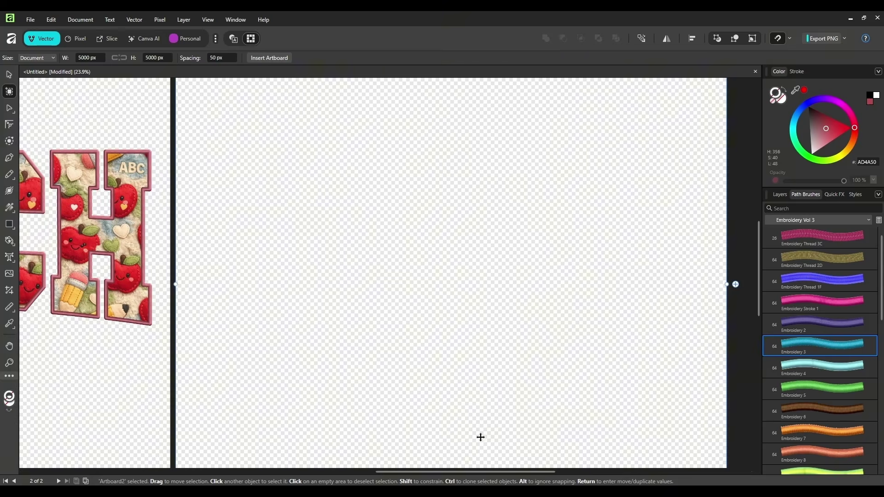
scroll(480, 437, "down", 1)
key("v")
left_click(690, 343)
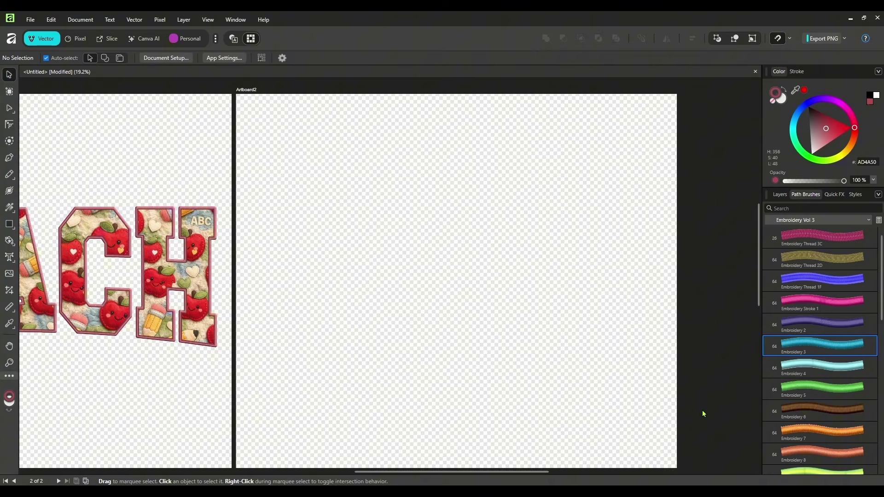
scroll(714, 327, "down", 1)
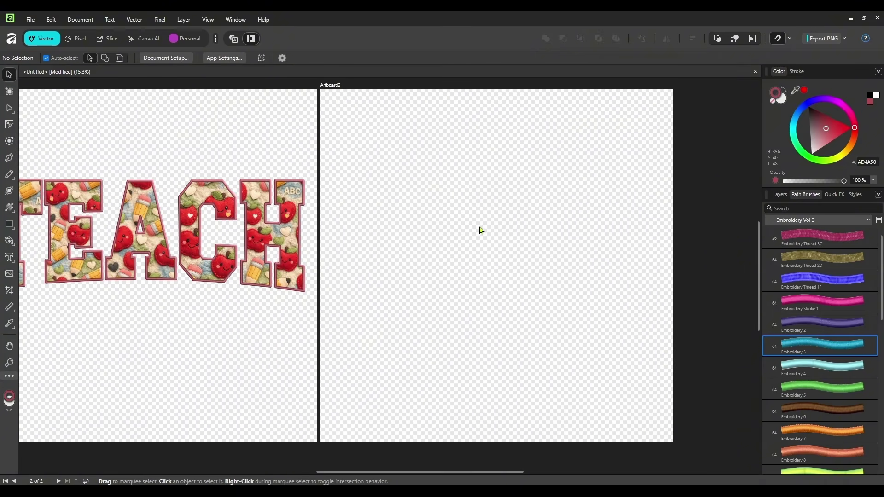
left_click(459, 213)
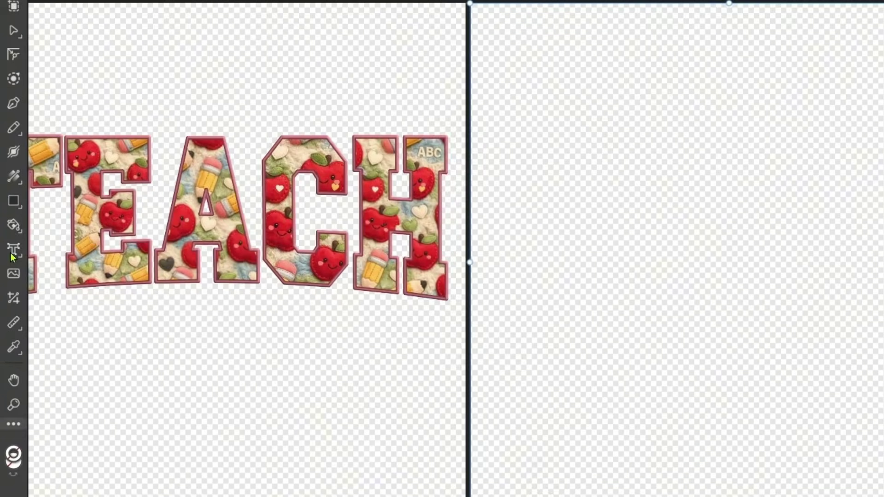
- Place a FALL text object on Artboard2 and enlarge it to 533.2 pt
key("t")
left_click_drag(507, 136, 572, 250)
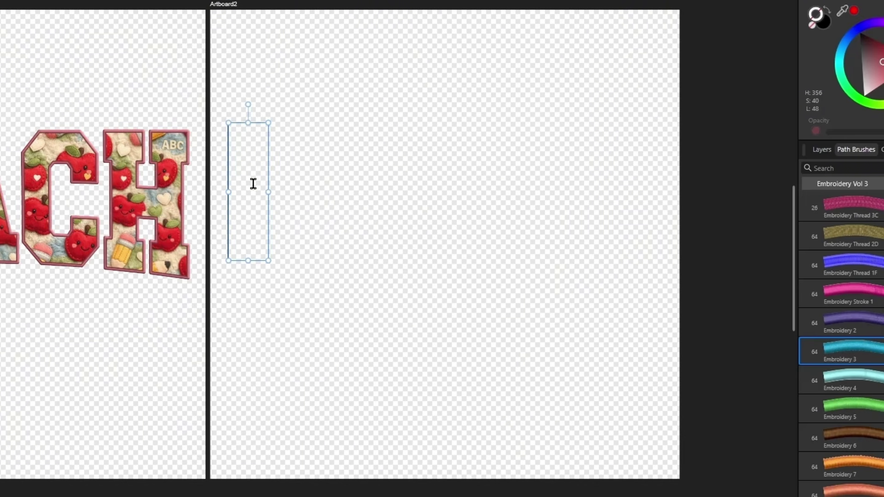
type("FALL")
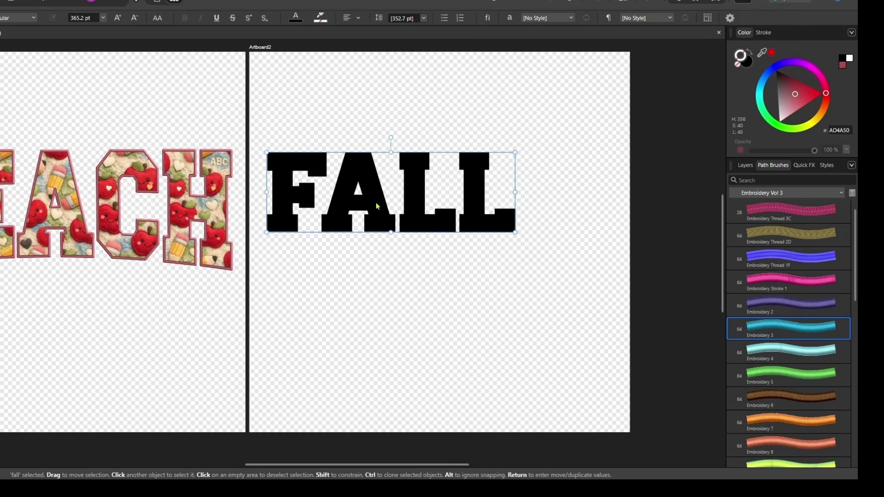
left_click_drag(377, 207, 423, 212)
left_click_drag(440, 242, 440, 278)
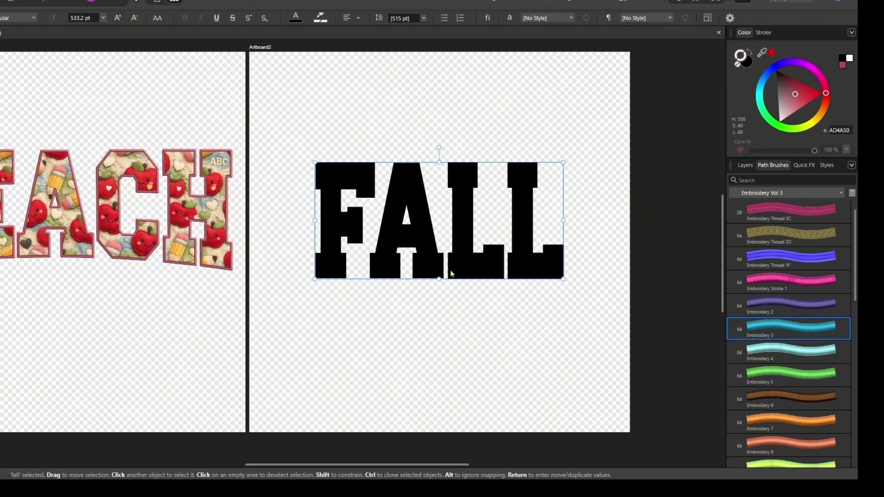
- Replace the word with LUCKY and centre it on Artboard2
double_click(464, 213)
type("LUCKY")
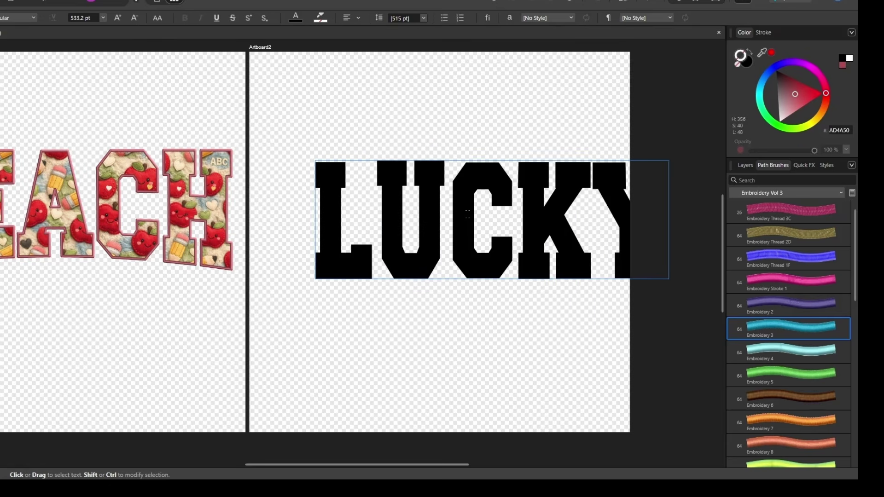
key("Escape")
key("v")
left_click_drag(445, 221, 407, 233)
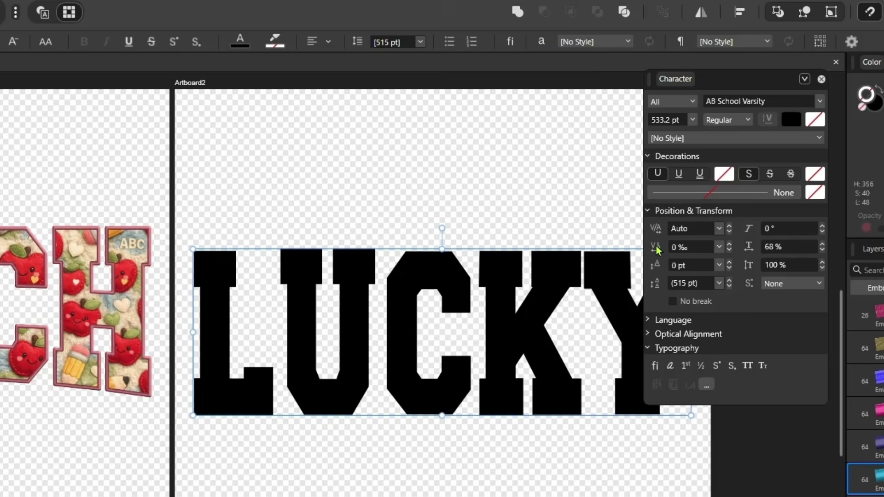
- Increase LUCKY's tracking slightly and drag it back to the artboard's centre guide
left_click_drag(658, 248, 675, 254)
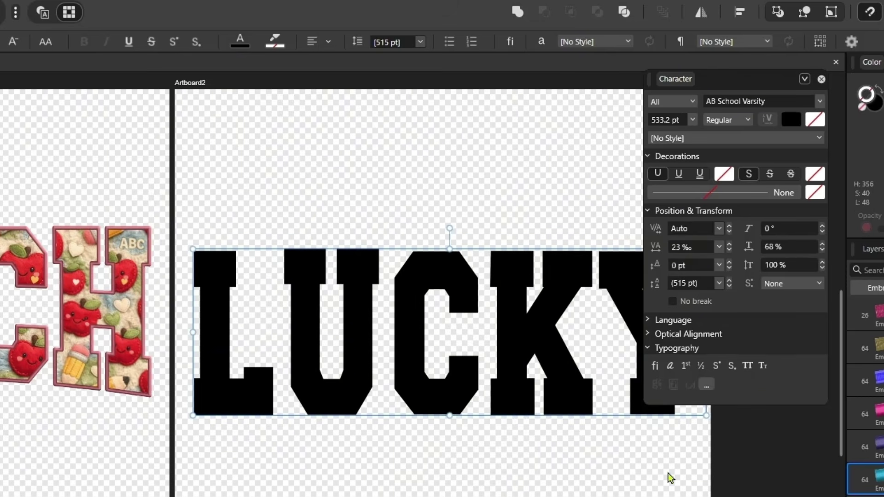
key("Escape")
key("Escape")
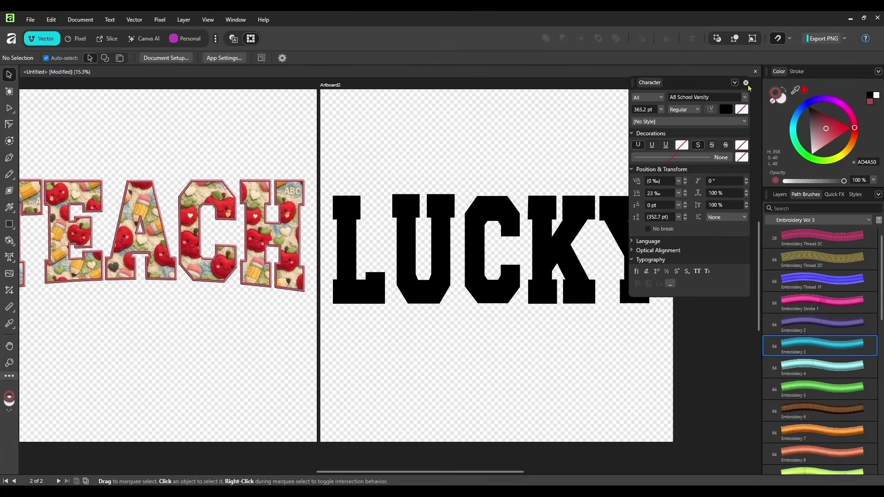
left_click(820, 78)
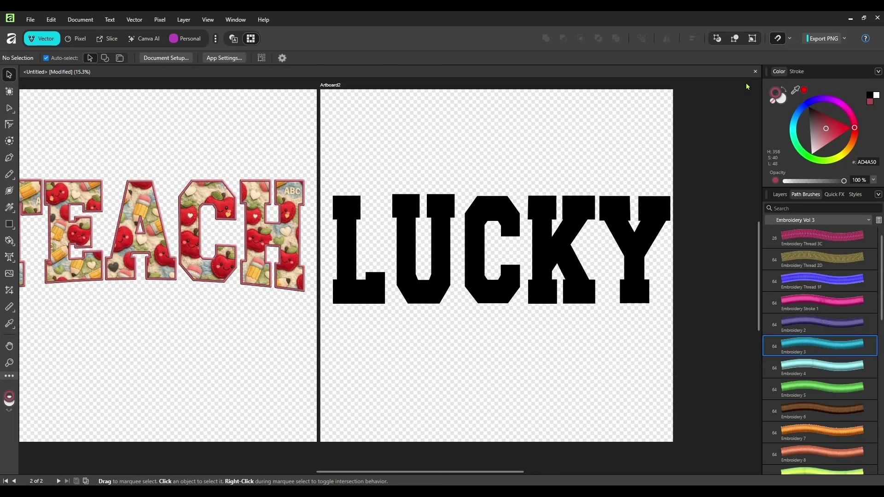
left_click_drag(632, 257, 627, 258)
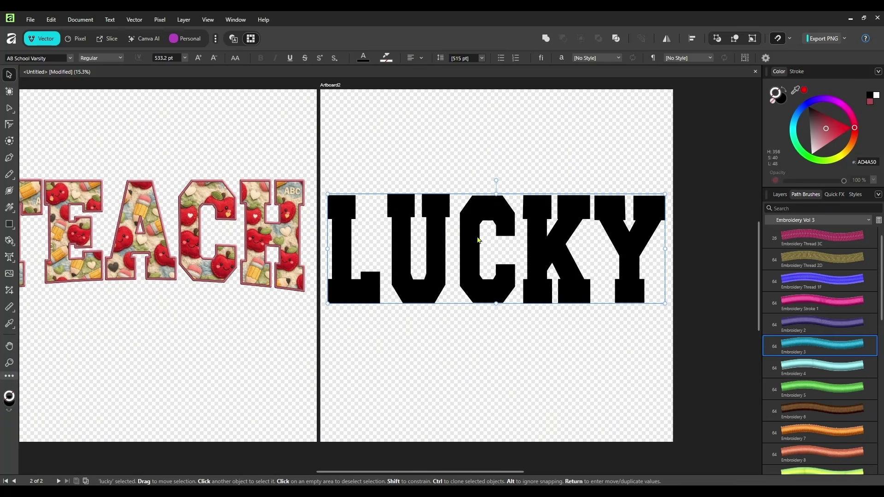
- Convert LUCKY to curves and select the K and L letter shapes
right_click(481, 207)
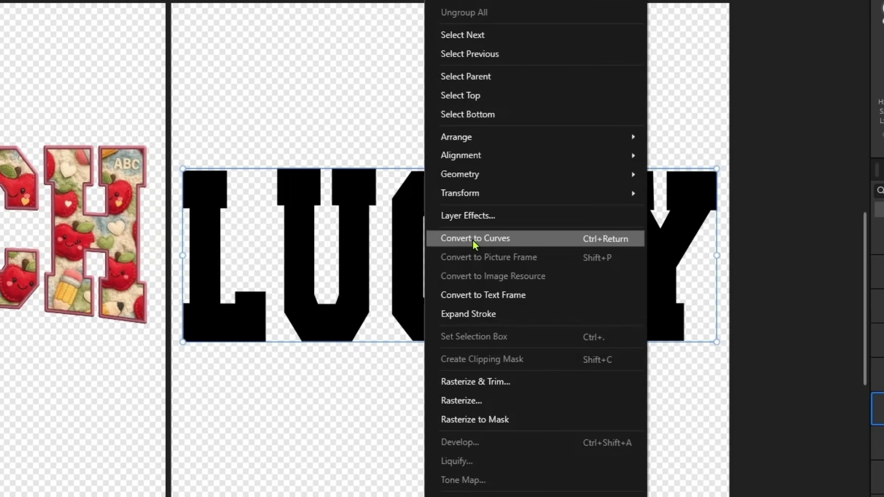
left_click(510, 239)
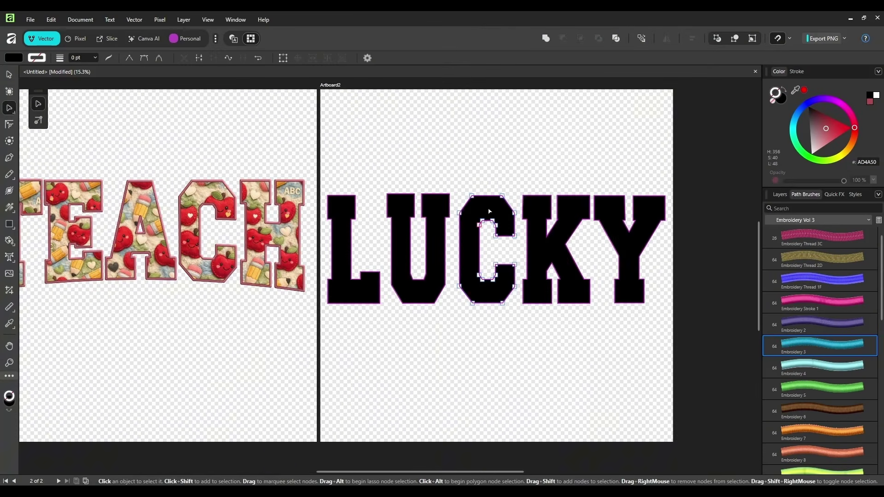
left_click(542, 212)
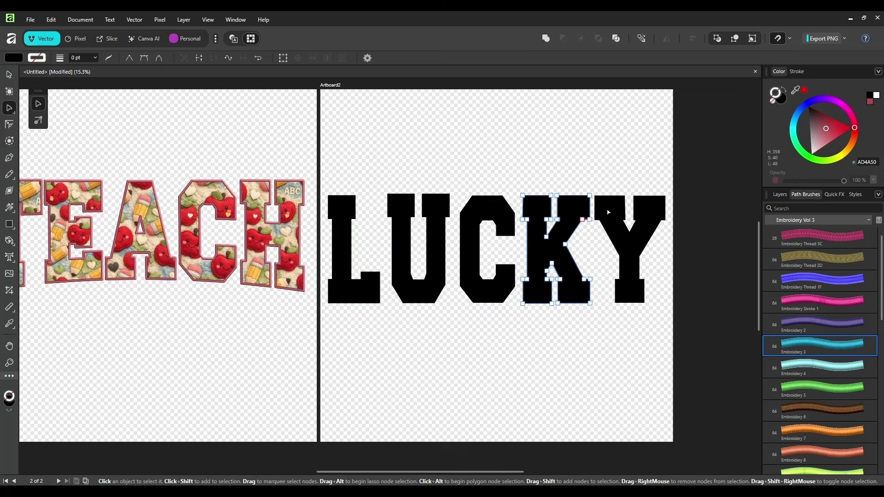
left_click(369, 299)
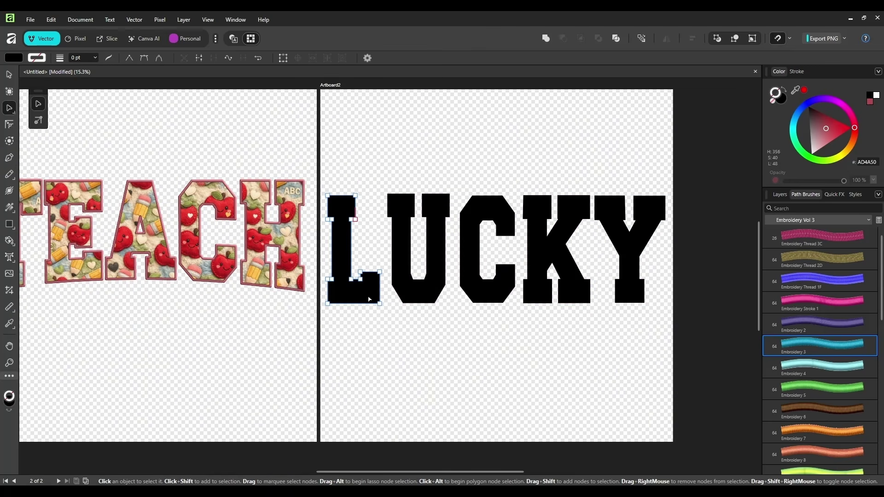
left_click(8, 257)
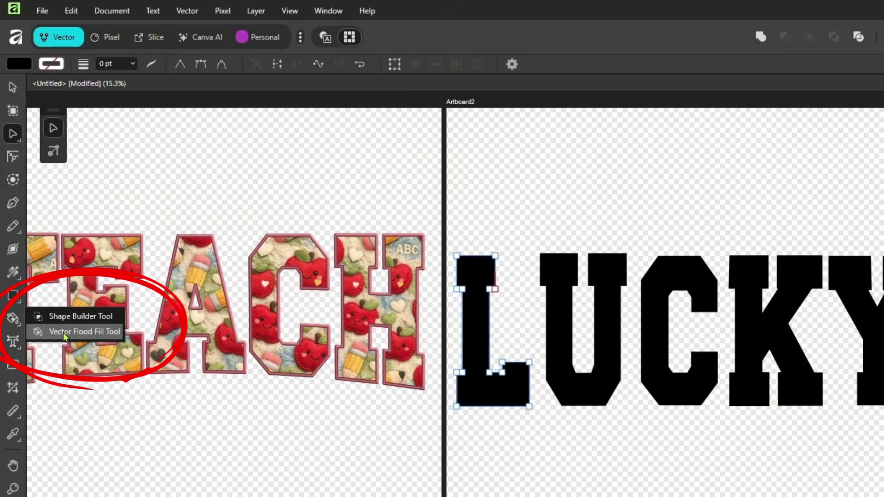
- Load the shamrock PNG from Downloads as the Vector Flood Fill bitmap fill
left_click(65, 336)
left_click(569, 64)
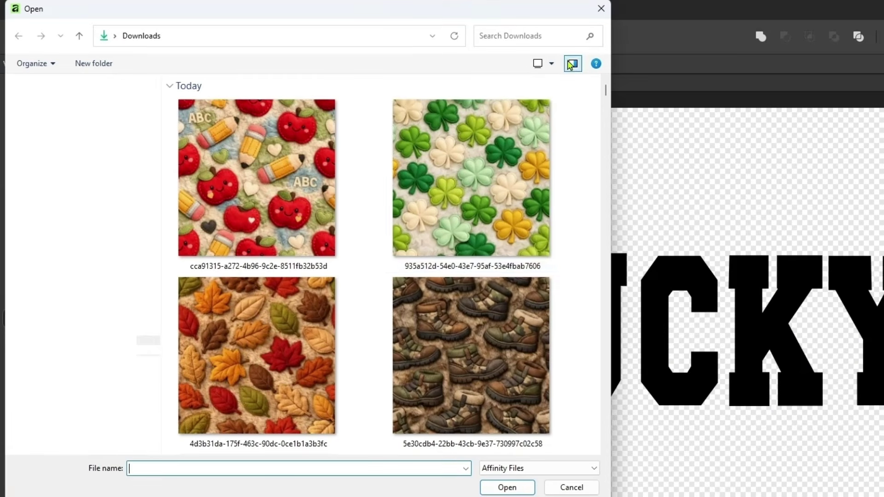
left_click(468, 173)
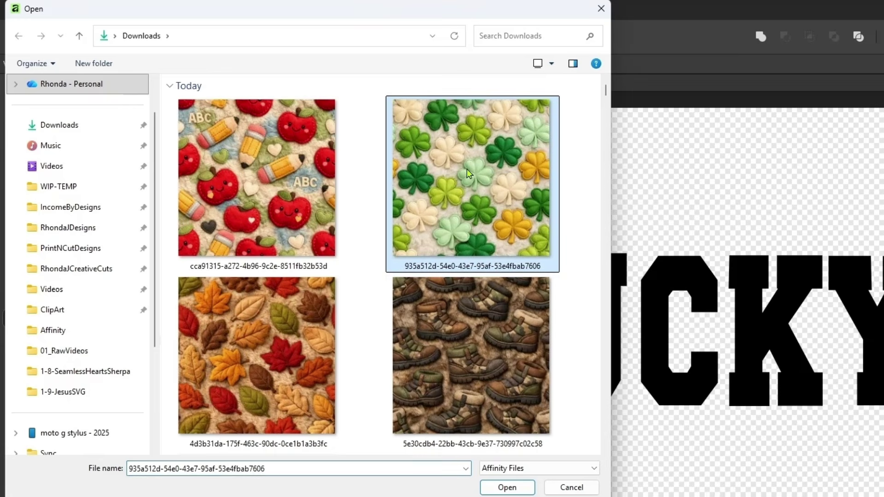
left_click(507, 487)
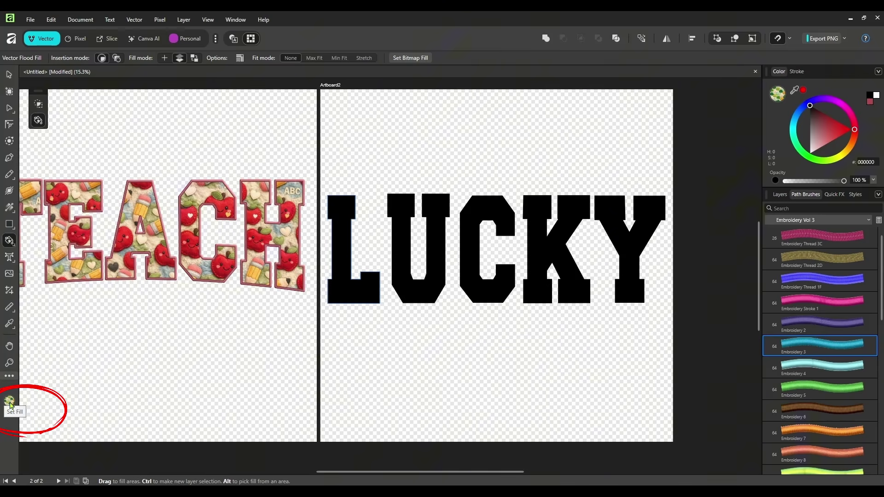
- Fill the L with the shamrock pattern, then enlarge, rotate and shift it
left_click(341, 206)
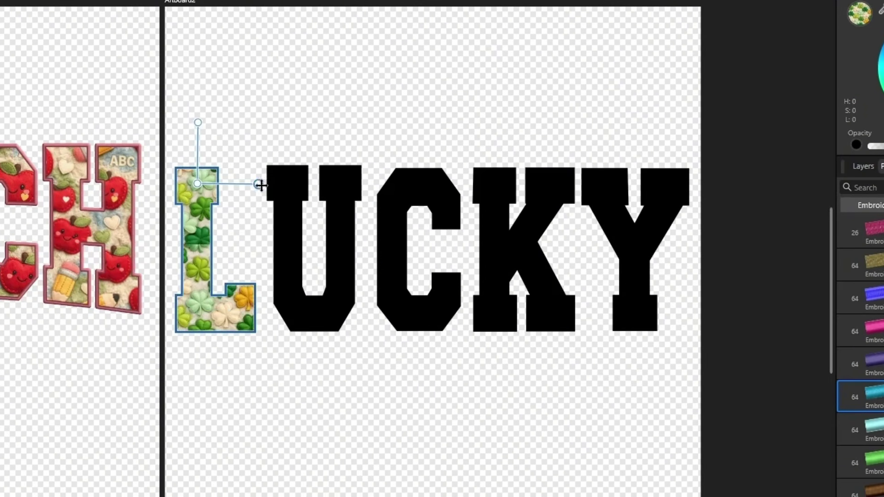
left_click_drag(378, 206, 392, 207)
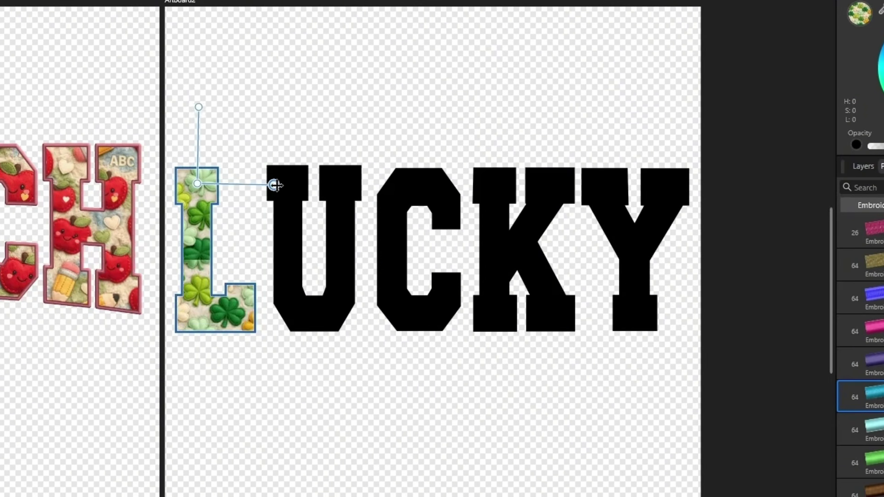
left_click_drag(274, 185, 287, 182)
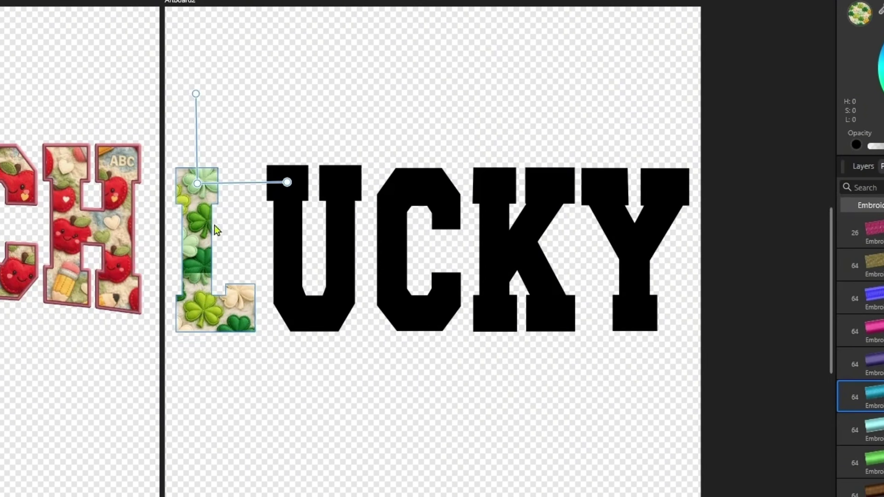
left_click_drag(197, 183, 202, 249)
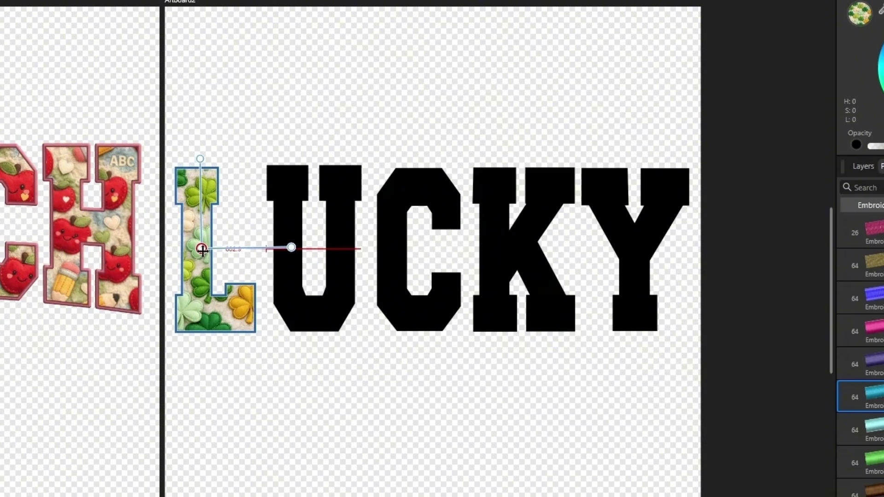
- Fill the U with the shamrock pattern, then rescale and shift it
left_click(294, 197)
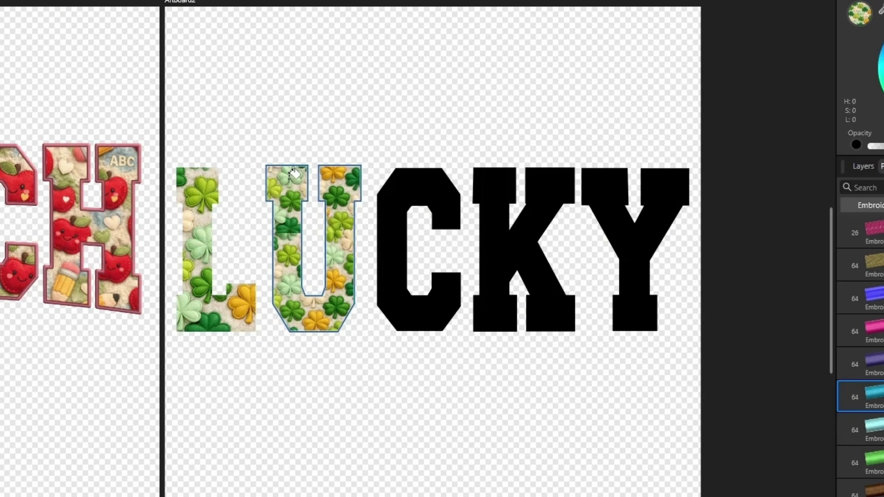
left_click_drag(284, 186, 376, 189)
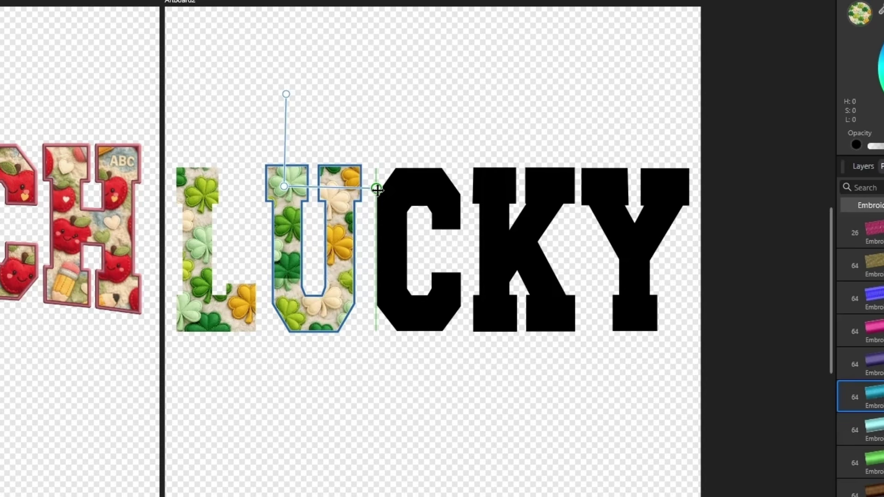
left_click_drag(283, 186, 288, 240)
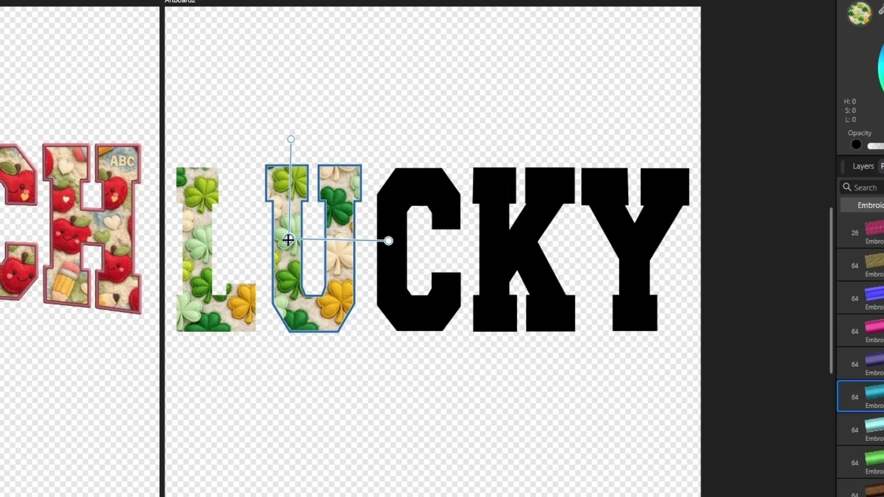
- Fill the C with the shamrock pattern, stretched across the letter and shifted to fit
left_click(409, 179)
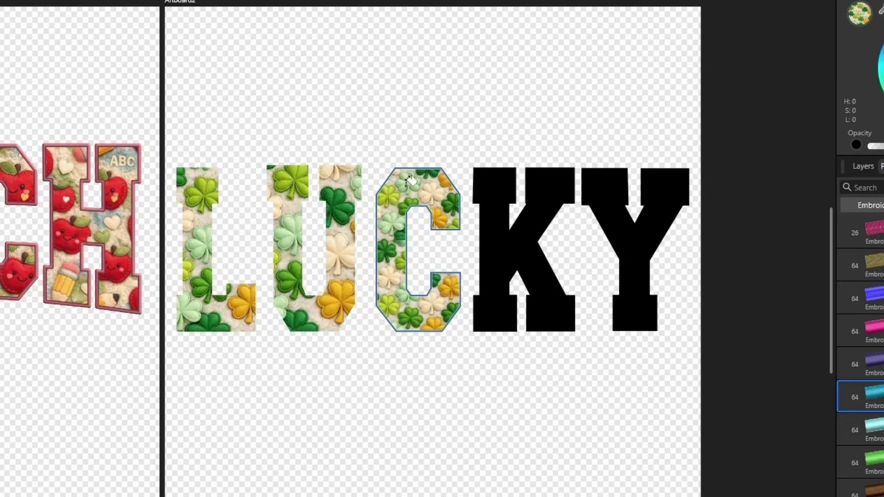
left_click_drag(406, 184, 512, 182)
left_click_drag(406, 184, 393, 126)
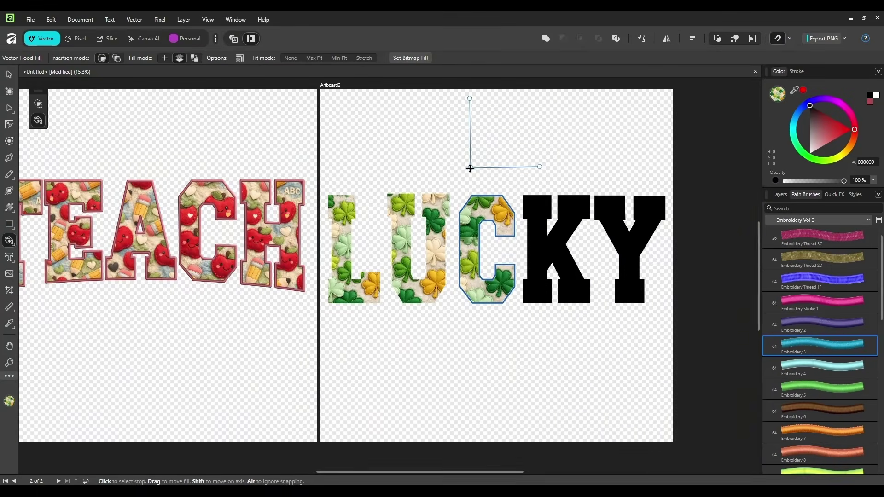
- Fill the K with the shamrock pattern and reposition and resize its fill
key("Escape")
left_click(476, 256)
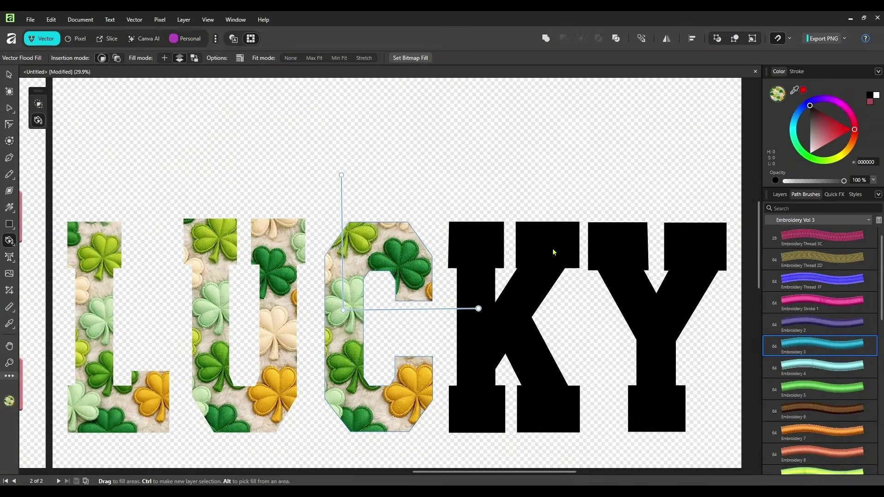
left_click_drag(552, 248, 541, 331)
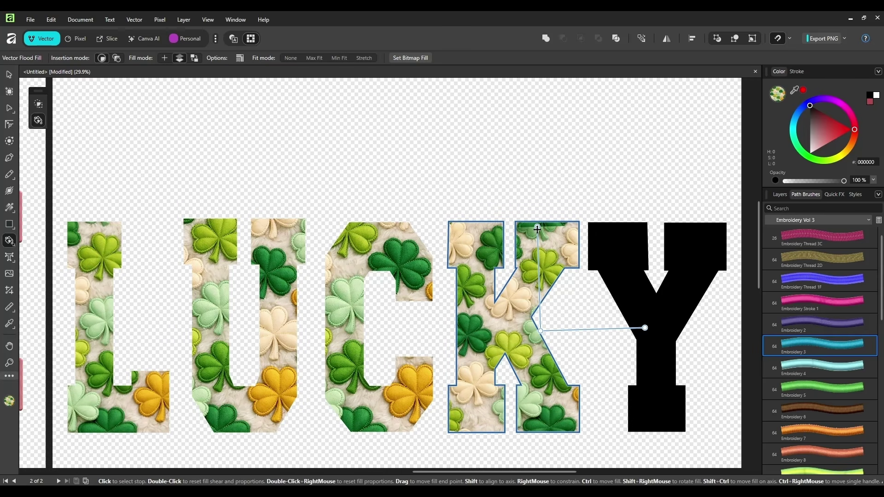
left_click_drag(537, 229, 537, 218)
- Fill the Y with the shamrock pattern and enlarge the pattern inside it
left_click(618, 254)
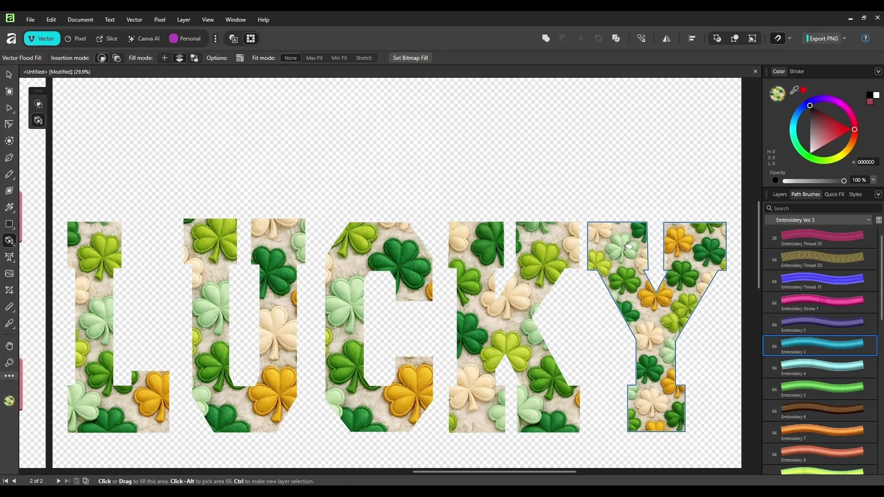
left_click_drag(695, 249, 740, 325)
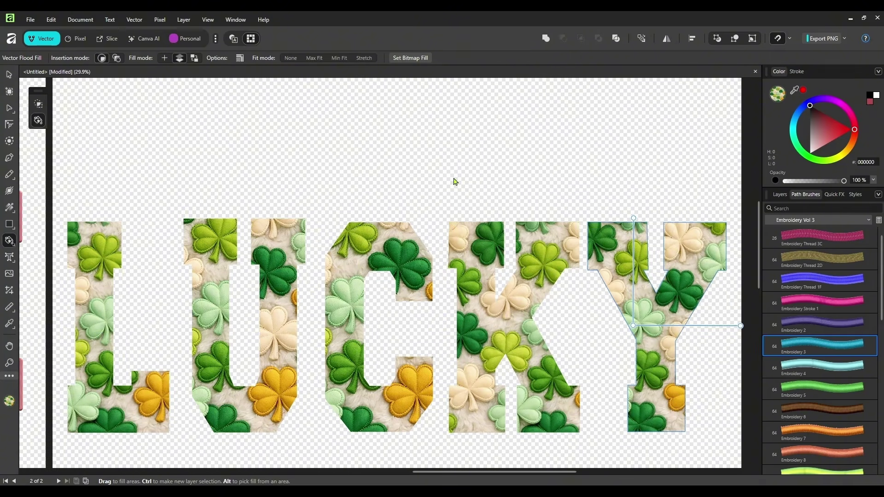
scroll(453, 181, "down", 1)
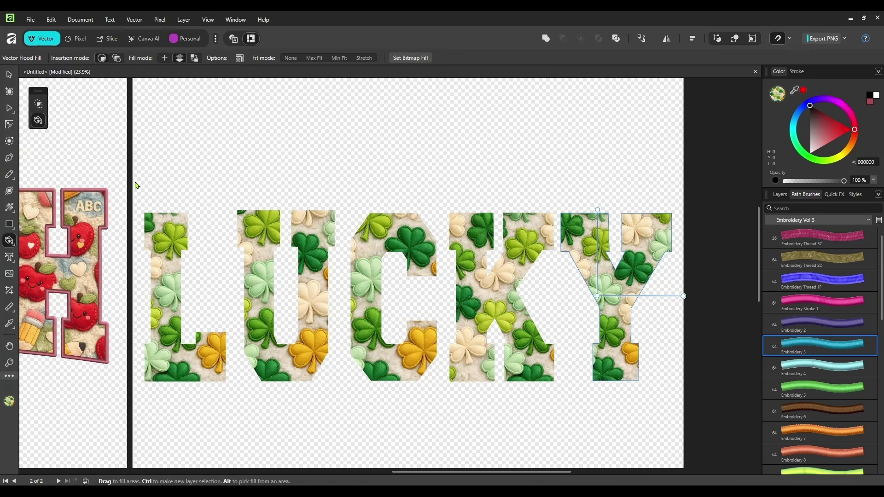
- Give all five LUCKY letters an Embroidery 6 brush outline at 9.3 pt that scales with the object
left_click(9, 74)
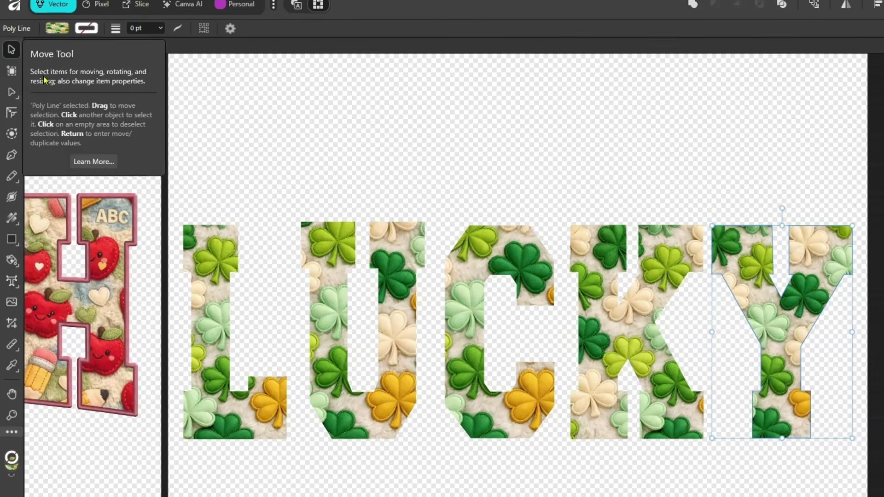
left_click_drag(136, 181, 154, 190)
left_click_drag(222, 213, 842, 470)
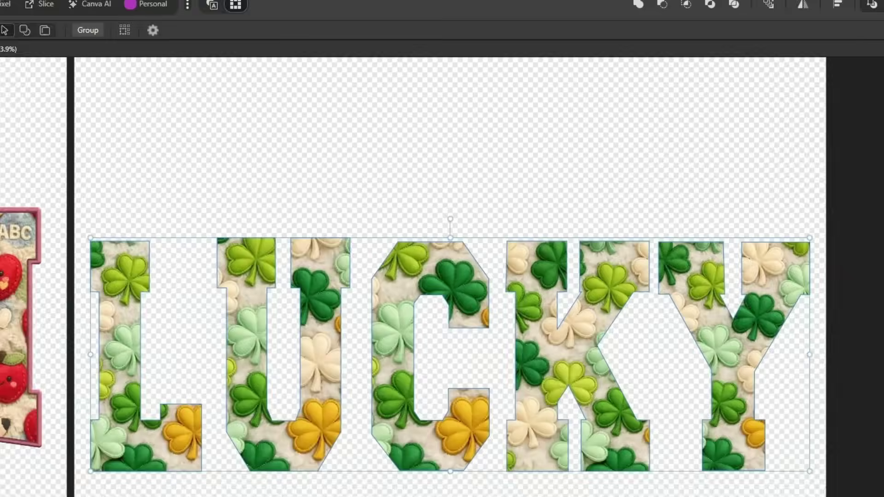
left_click(753, 73)
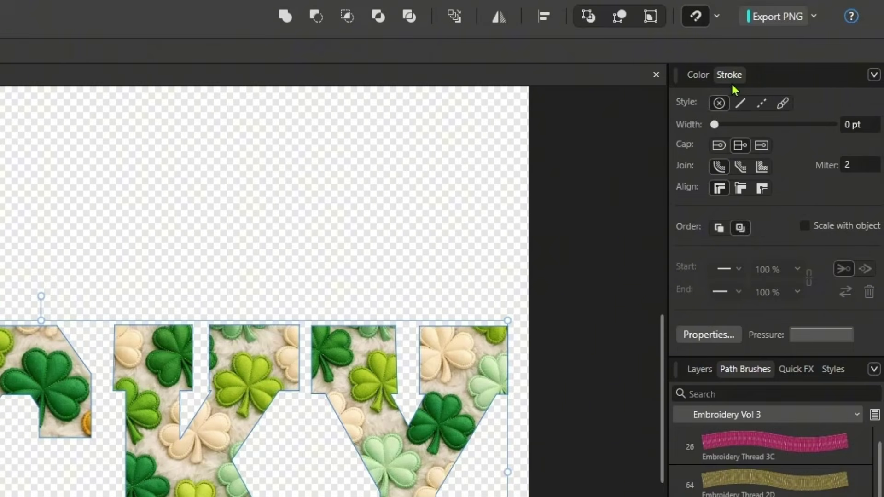
left_click(782, 105)
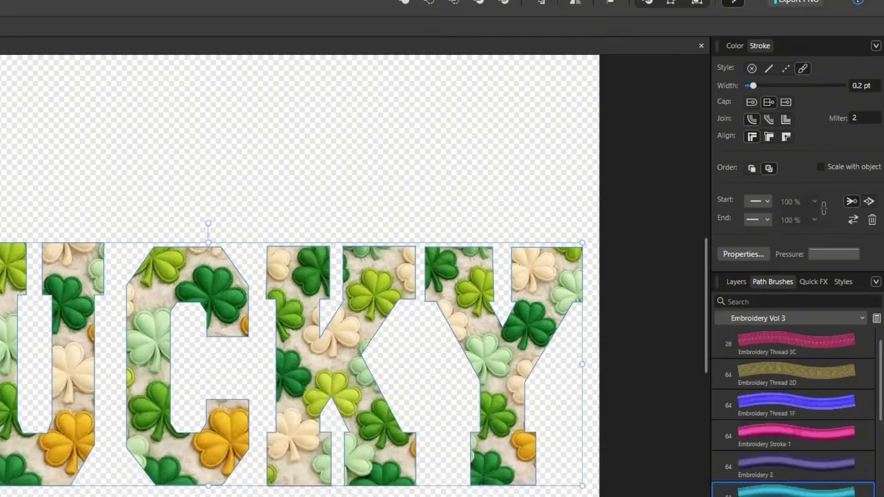
left_click(813, 457)
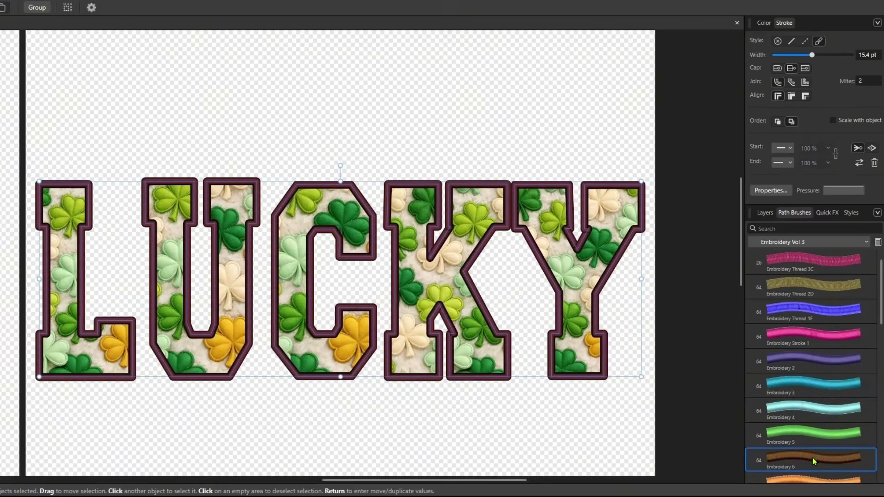
scroll(809, 406, "down", 3)
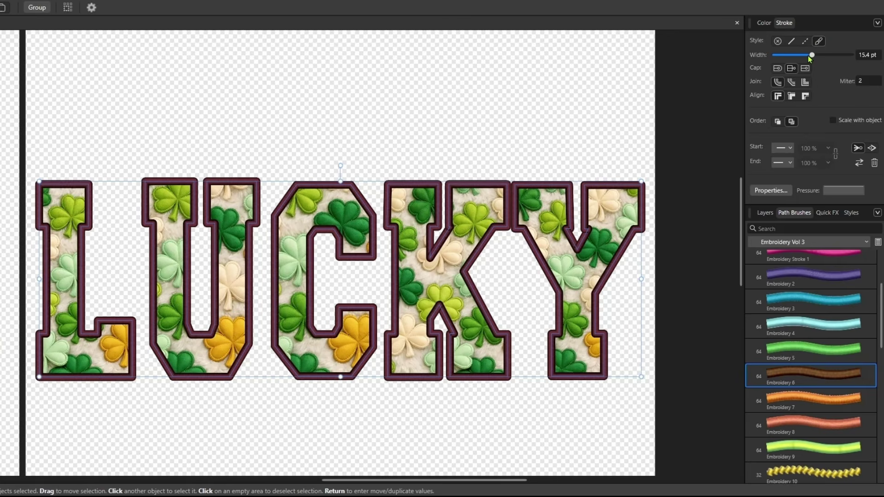
left_click_drag(809, 56, 806, 54)
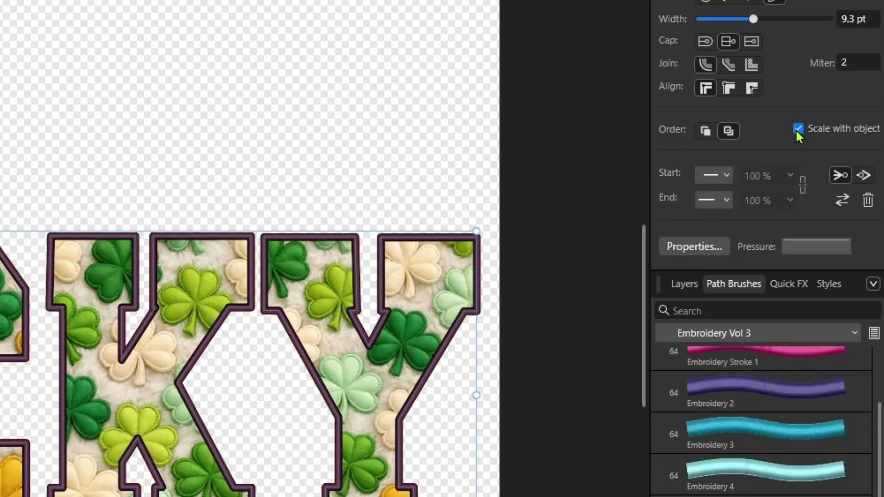
scroll(764, 415, "down", 2)
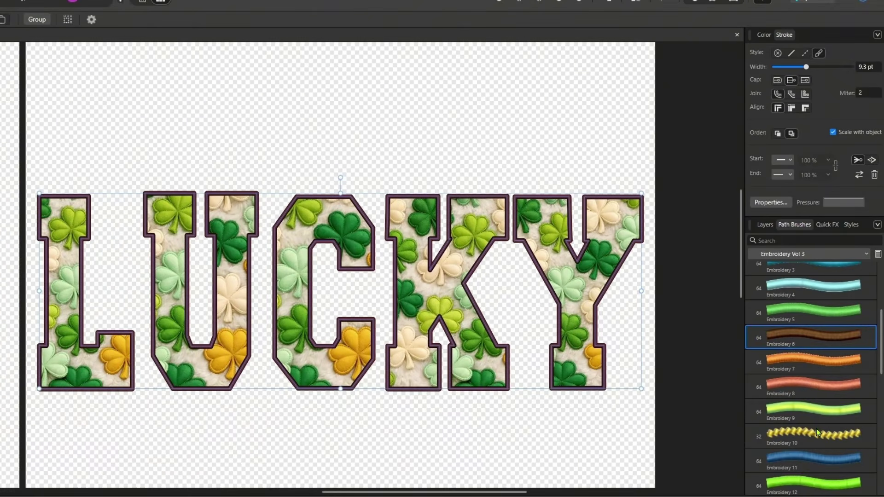
- Switch the LUCKY outline to the Embroidery 10 stitch and recolour it dark grey-green
left_click(817, 433)
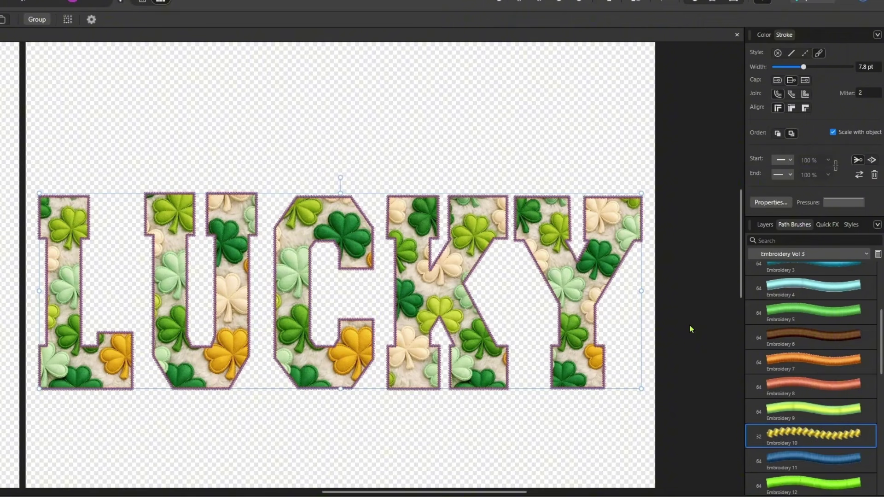
scroll(690, 329, "up", 3)
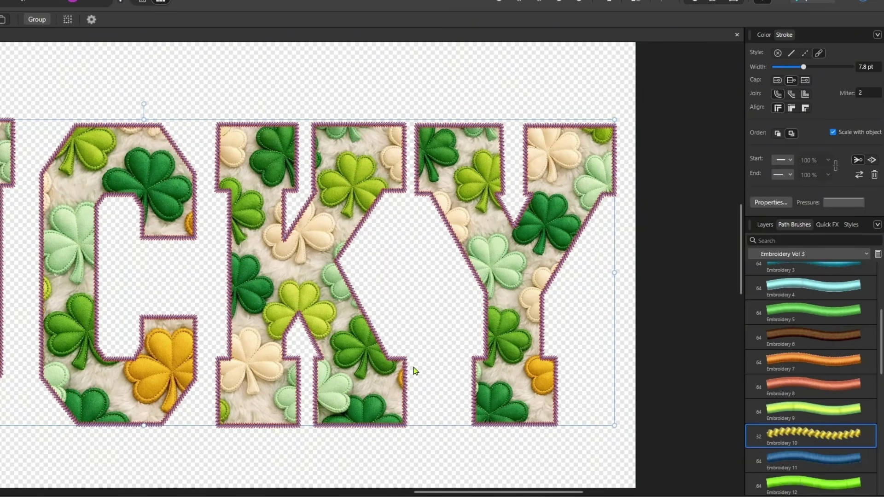
left_click(763, 35)
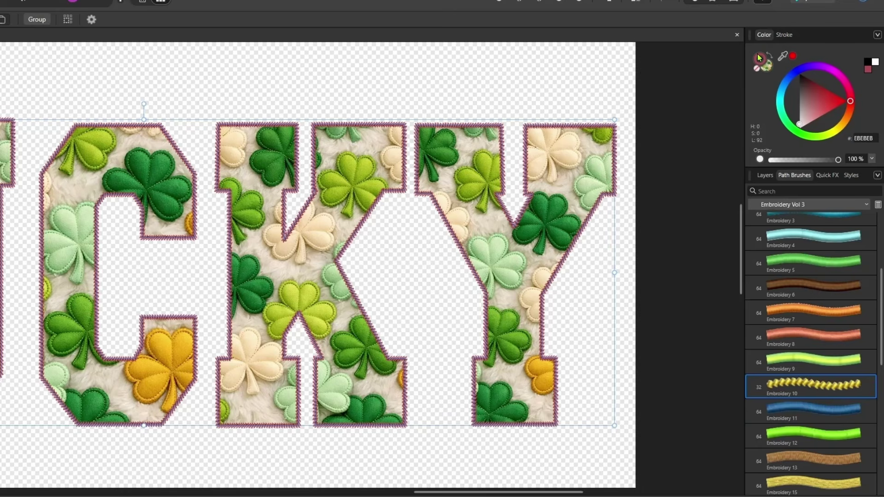
left_click(760, 58)
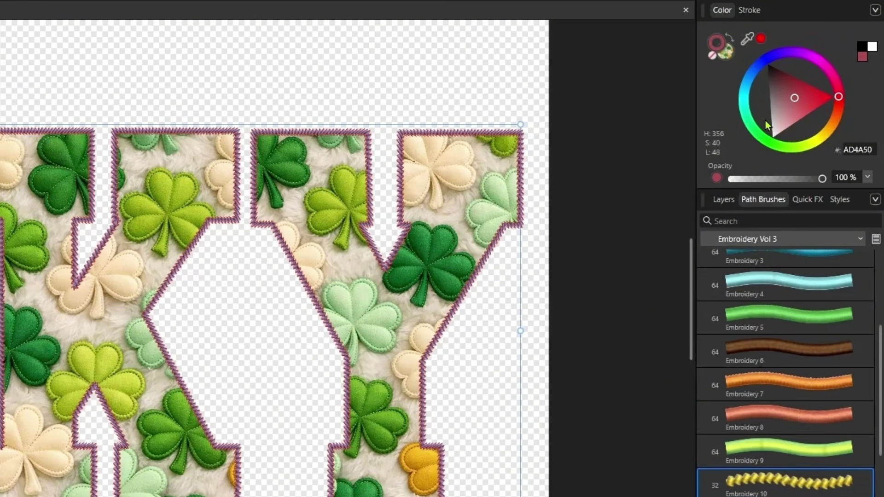
left_click_drag(766, 139, 774, 148)
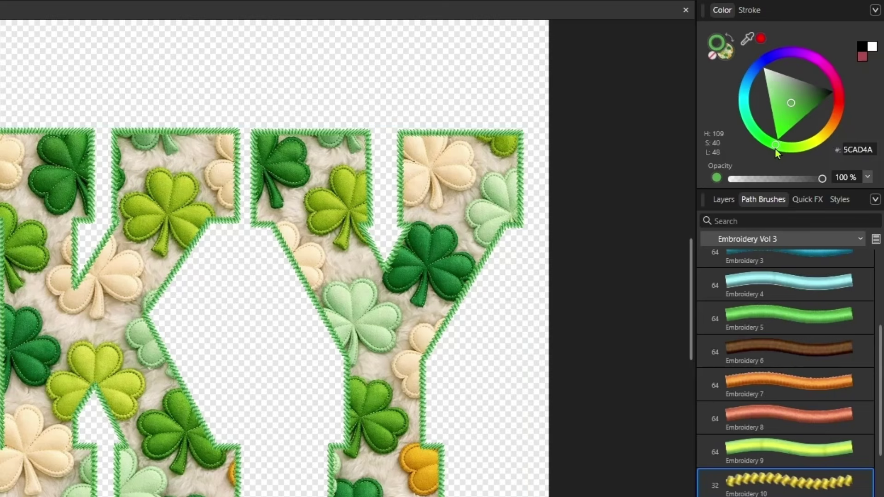
mouse_move(789, 103)
left_mouse_down()
mouse_move(826, 100)
mouse_move(794, 82)
mouse_move(825, 94)
left_mouse_up()
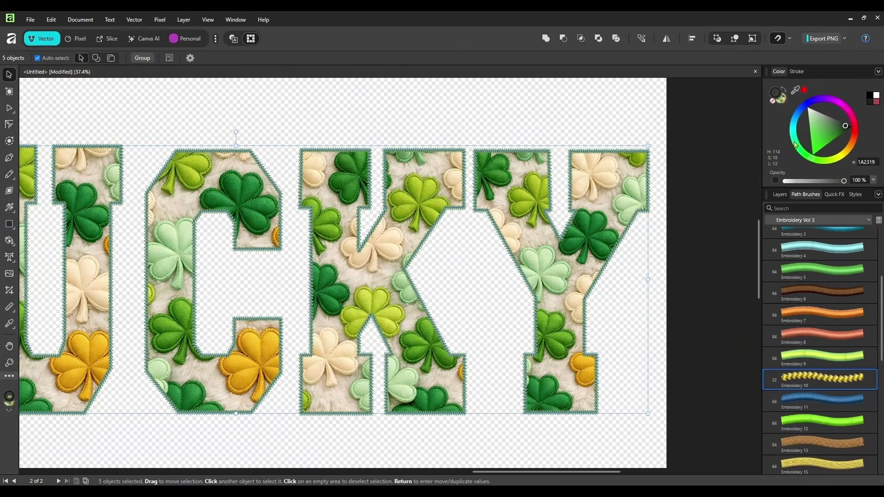
left_click(796, 71)
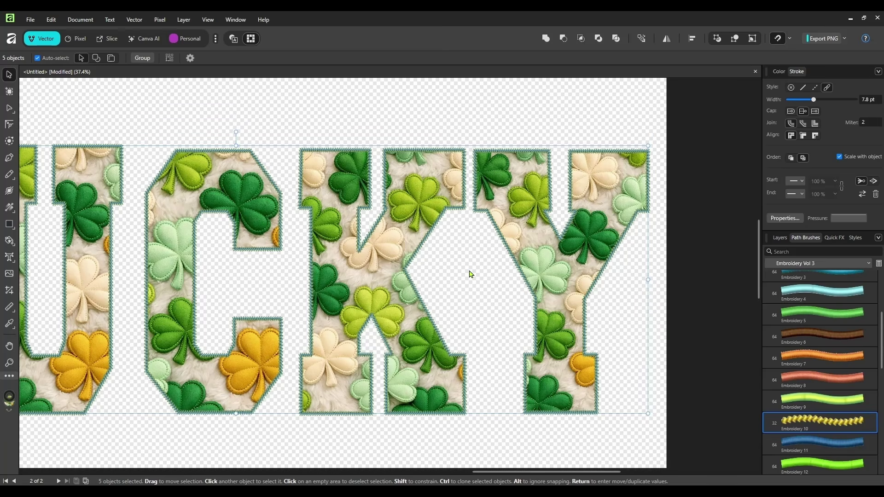
- Zoom out and pan until the TEACH and LUCKY artboards are both visible
scroll(471, 274, "down", 3)
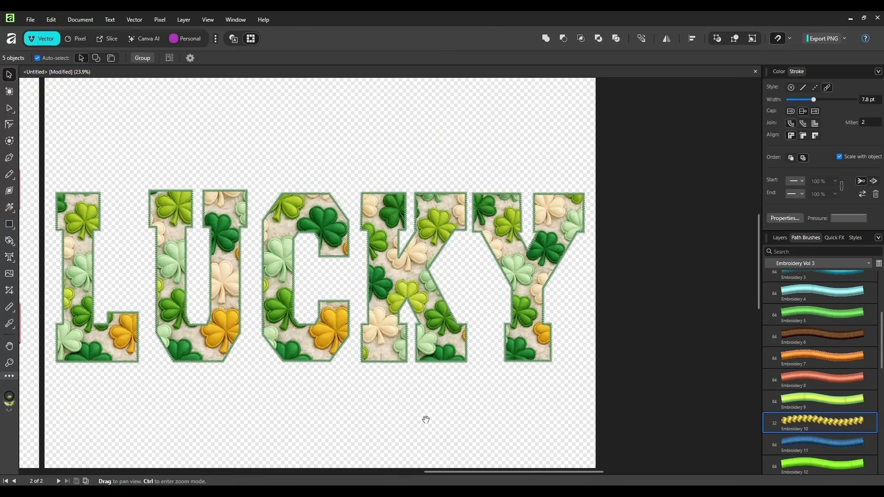
left_click_drag(426, 420, 531, 391)
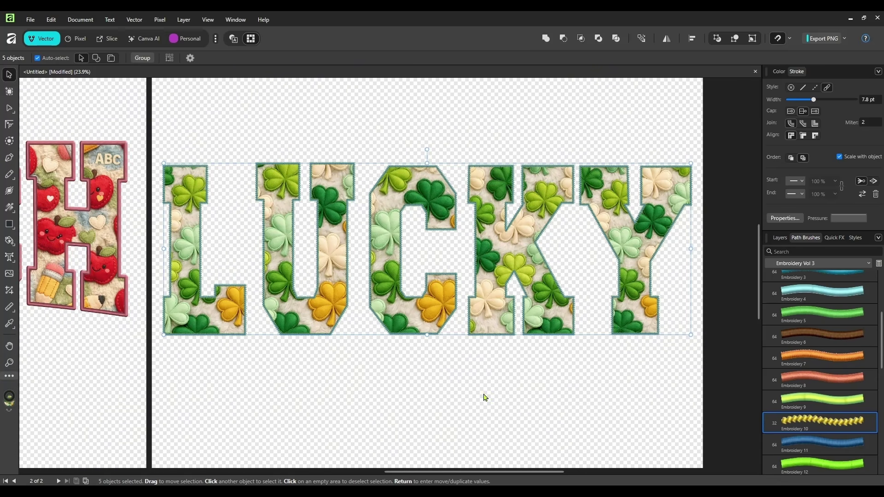
scroll(465, 368, "down", 2)
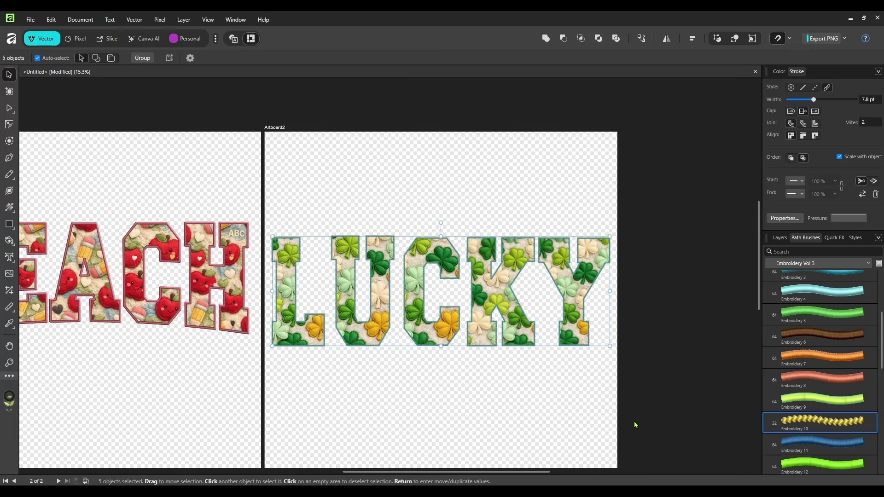
key("space")
left_click_drag(655, 401, 760, 363)
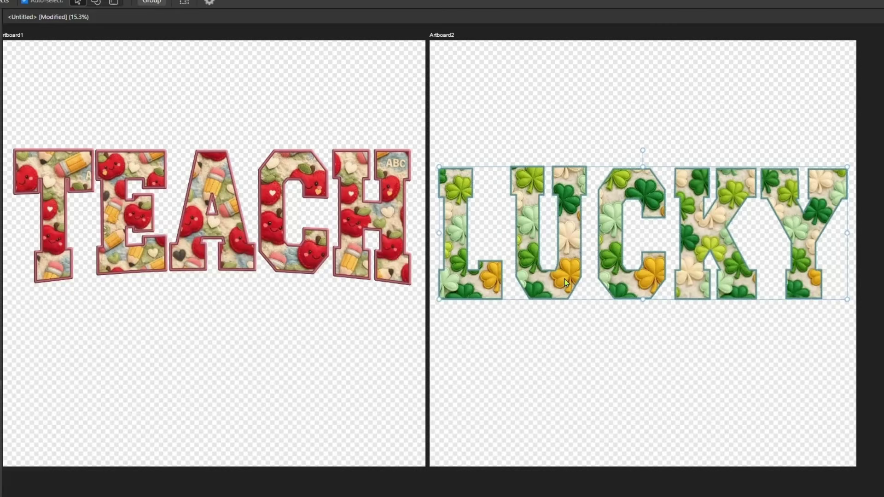